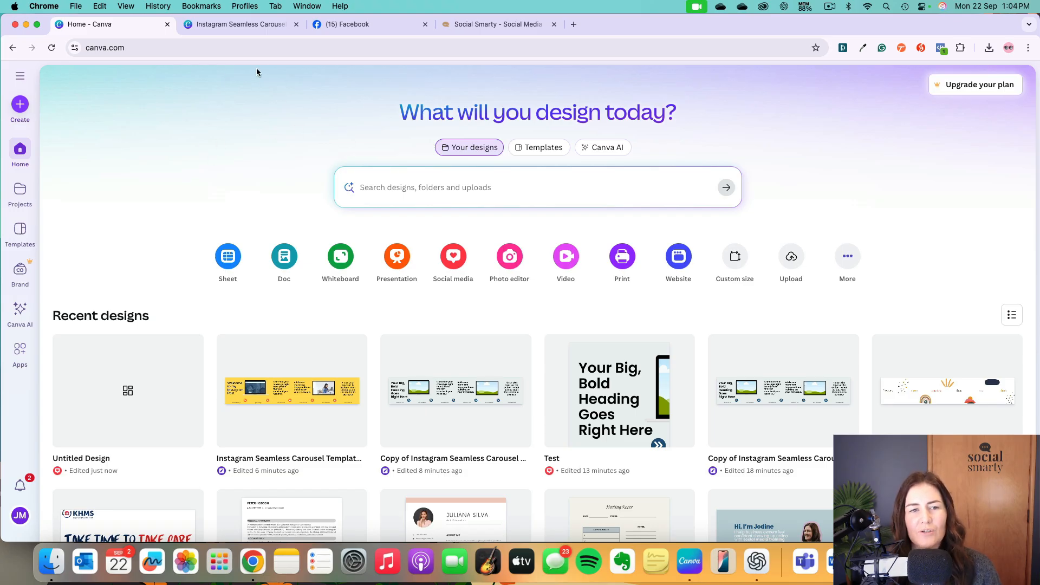
- Open the shared Instagram Seamless Carousel template as an editable copy in the editor
{"action": "left_click", "coordinate": [240, 26]}
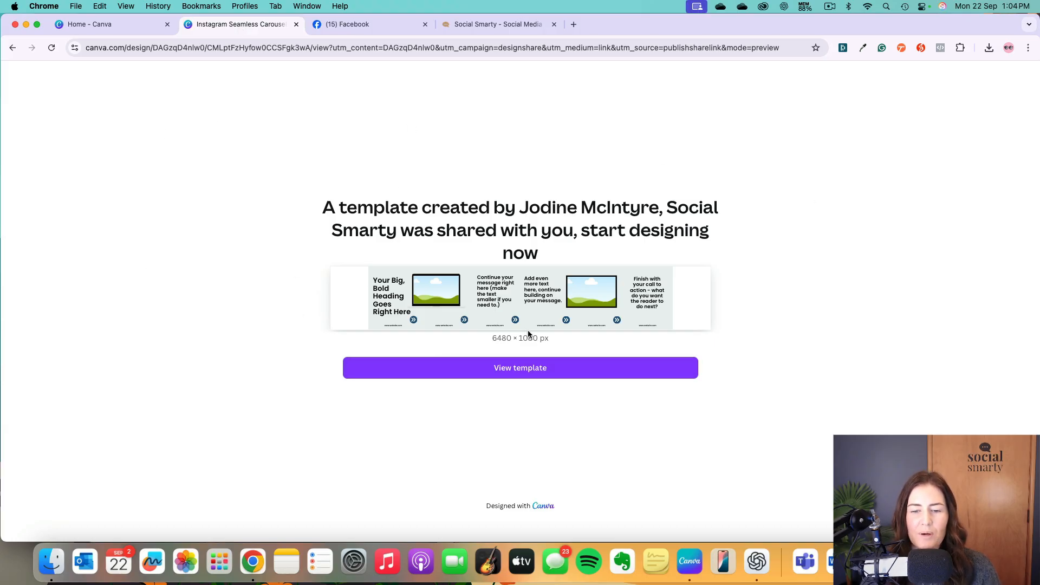
{"action": "left_click", "coordinate": [520, 374]}
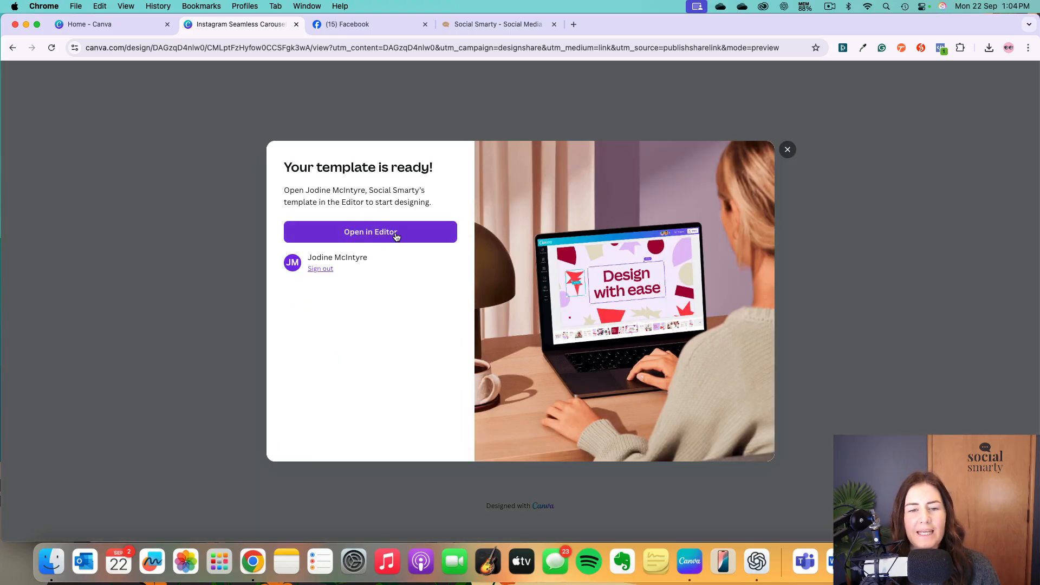
{"action": "left_click", "coordinate": [396, 237]}
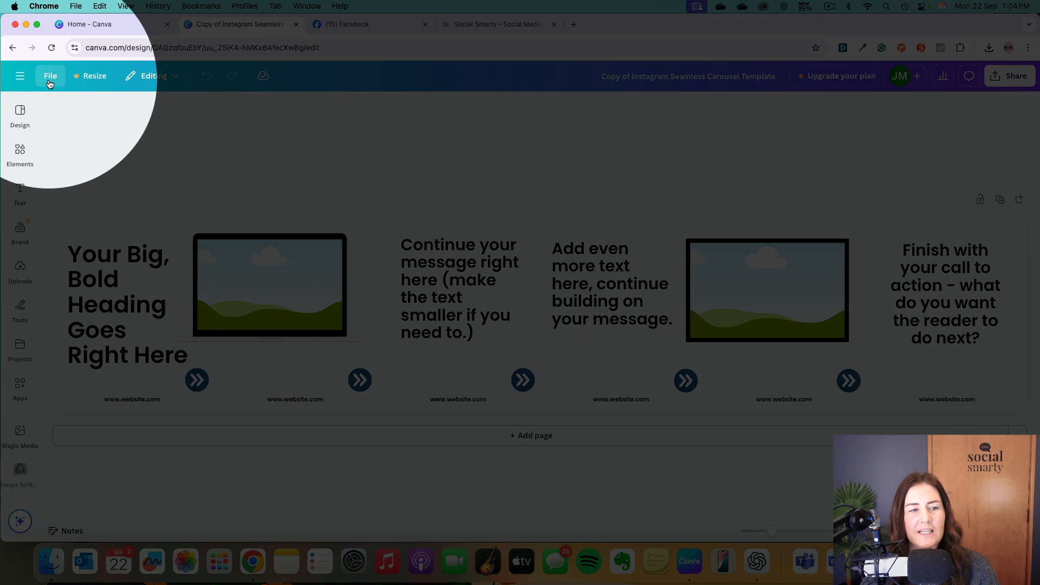
- Show the rulers and guides on the carousel design
{"action": "left_click", "coordinate": [50, 81]}
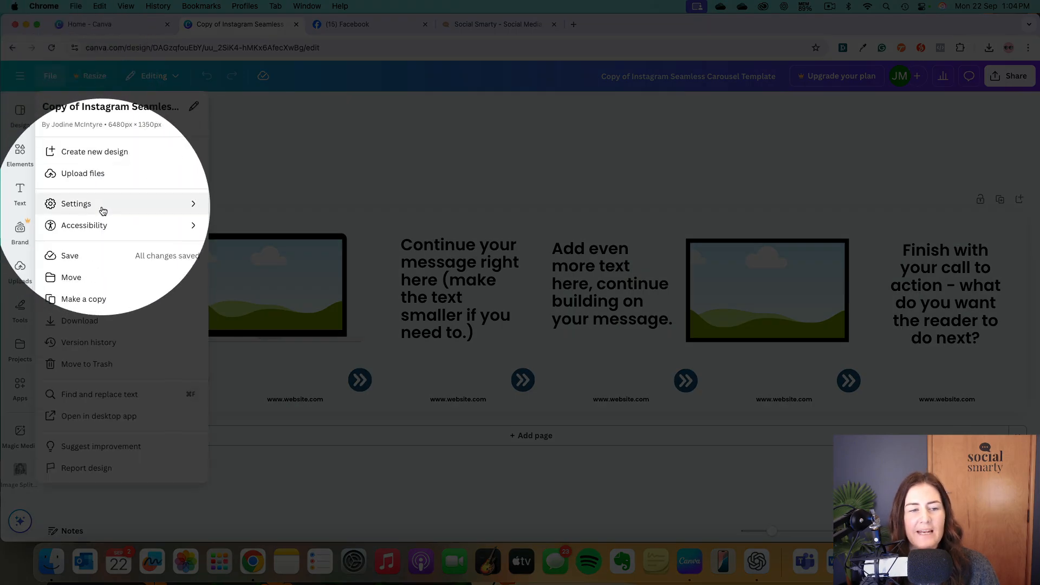
{"action": "mouse_move", "coordinate": [105, 209]}
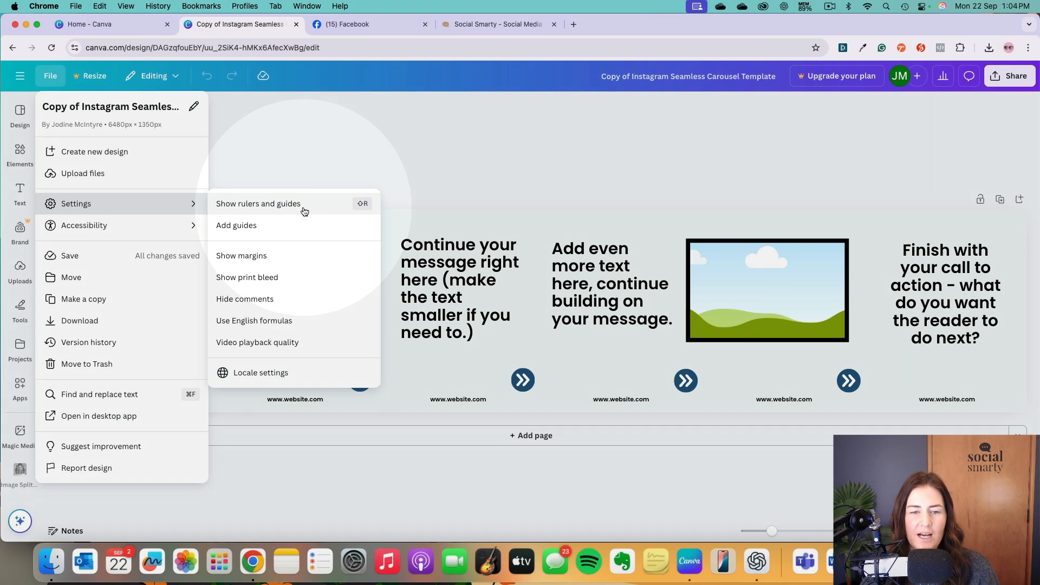
{"action": "left_click", "coordinate": [296, 208]}
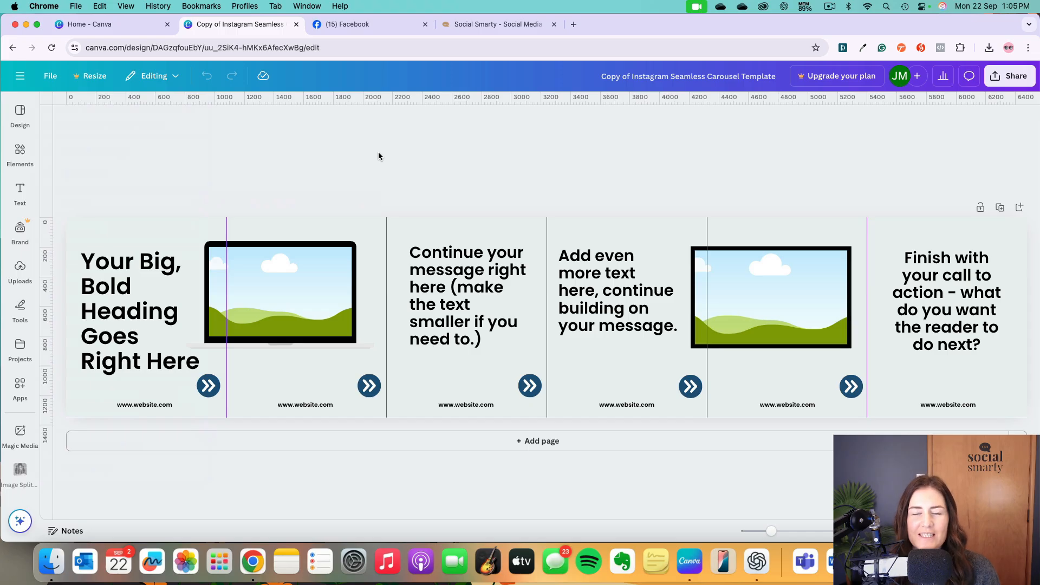
- Set the carousel's background colour to the yellow from the default solid colours
{"action": "left_click", "coordinate": [459, 227]}
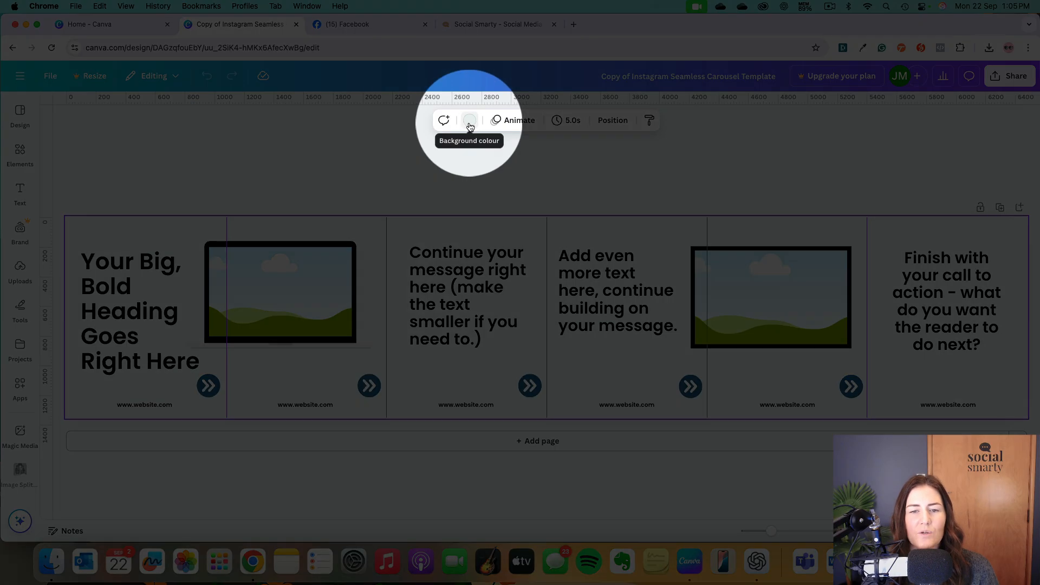
{"action": "left_click", "coordinate": [469, 125]}
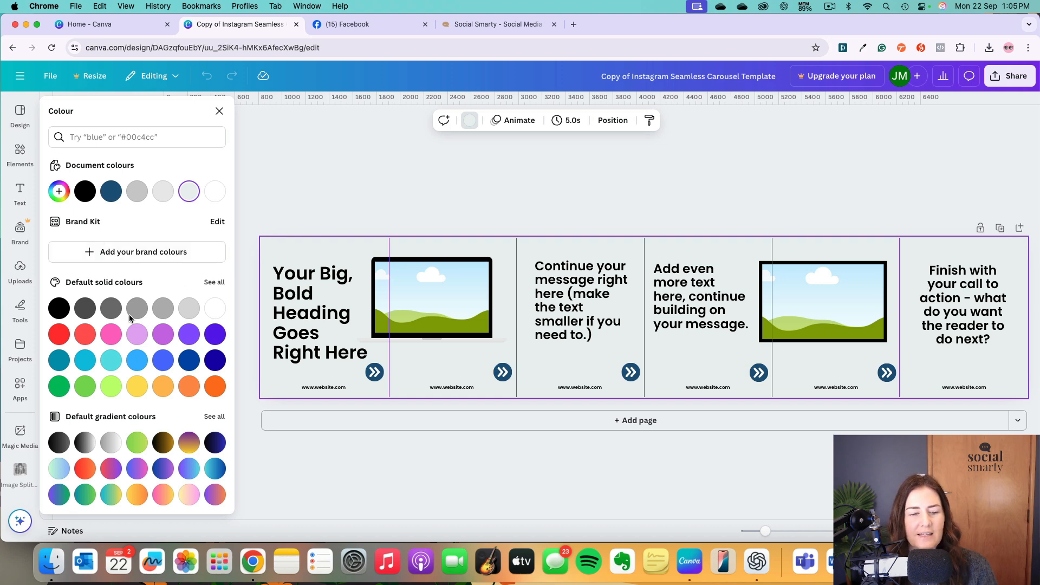
{"action": "left_click", "coordinate": [137, 388]}
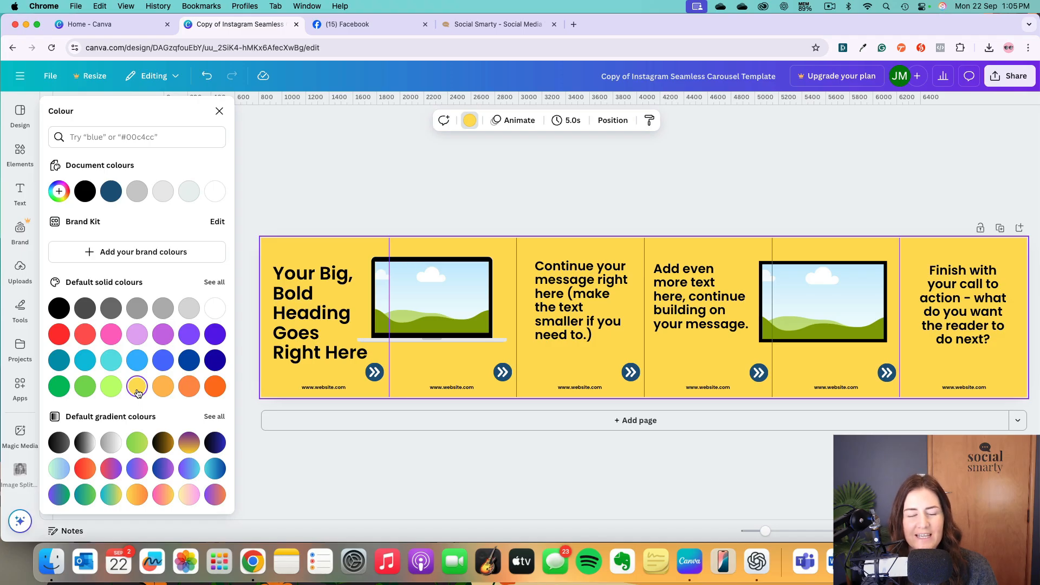
- Recolour the first slide's arrow icon bright orange and apply that change to all matching blue elements in the design
{"action": "left_click", "coordinate": [374, 373]}
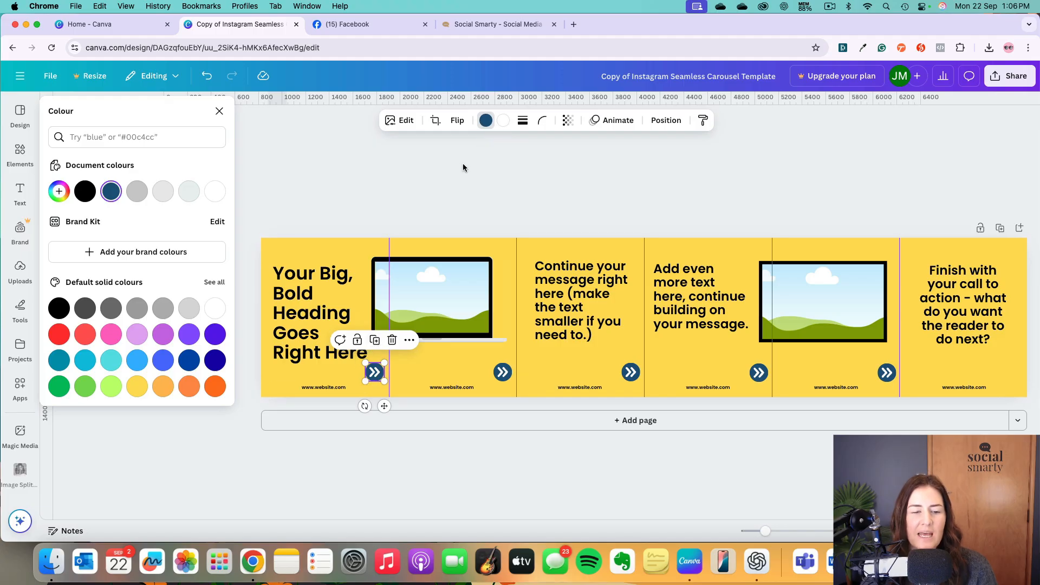
{"action": "left_click", "coordinate": [215, 385]}
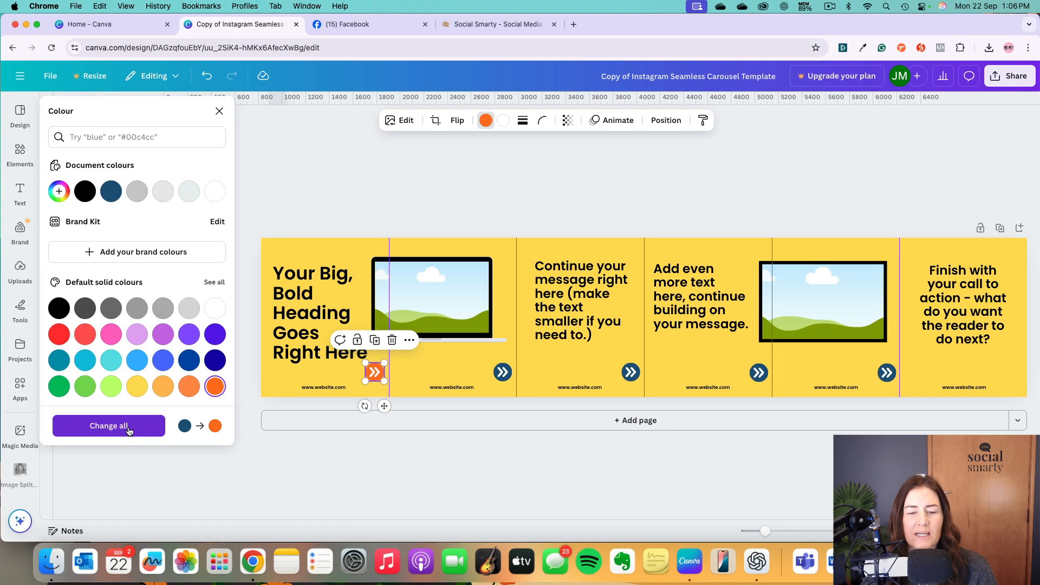
{"action": "left_click", "coordinate": [129, 431]}
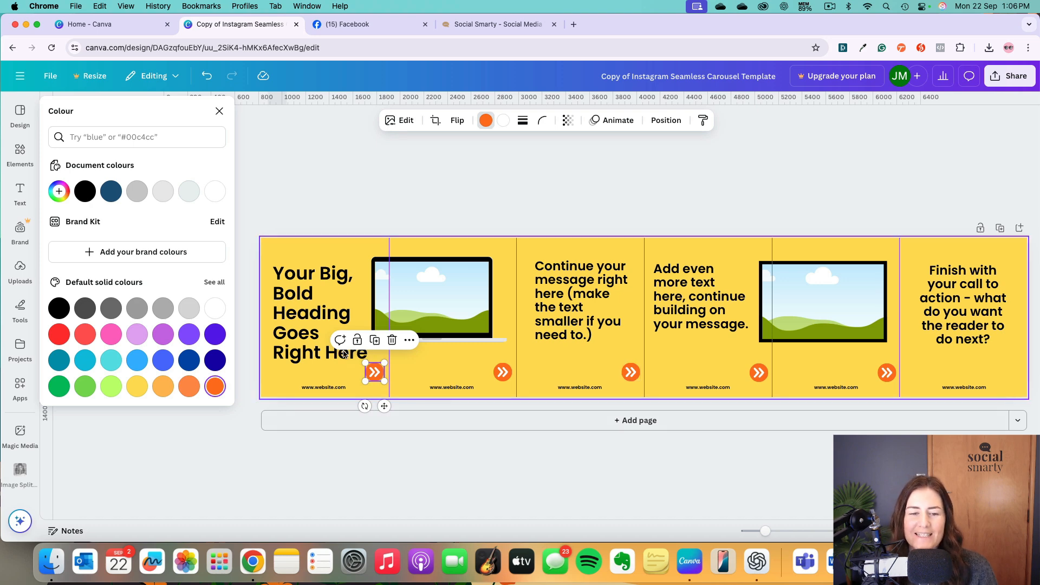
- Replace the first slide's heading text with "Welcome to my Instagram Account"
{"action": "left_click", "coordinate": [314, 321]}
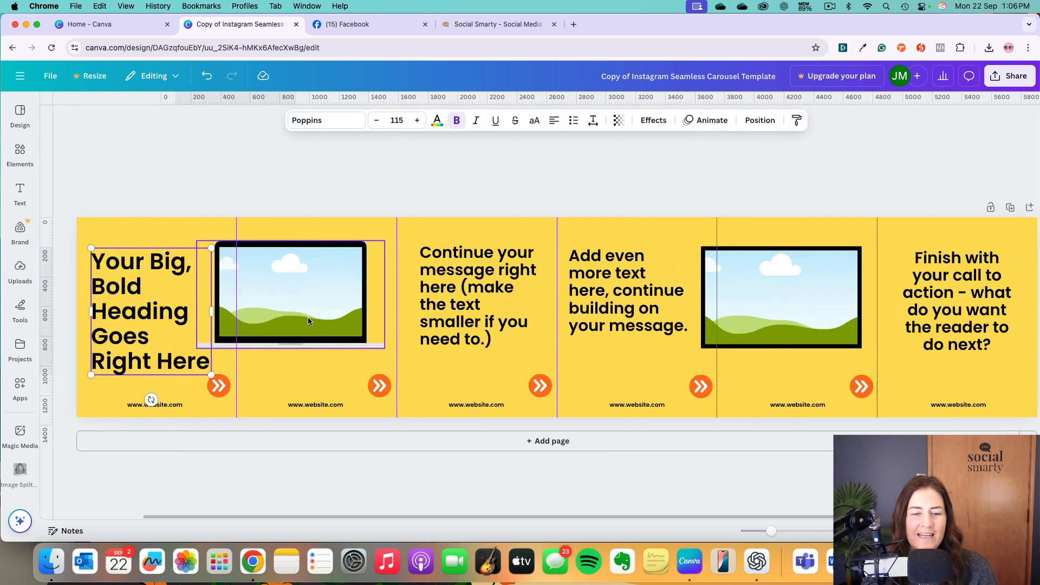
{"action": "left_click", "coordinate": [308, 317]}
{"action": "left_click", "coordinate": [102, 340]}
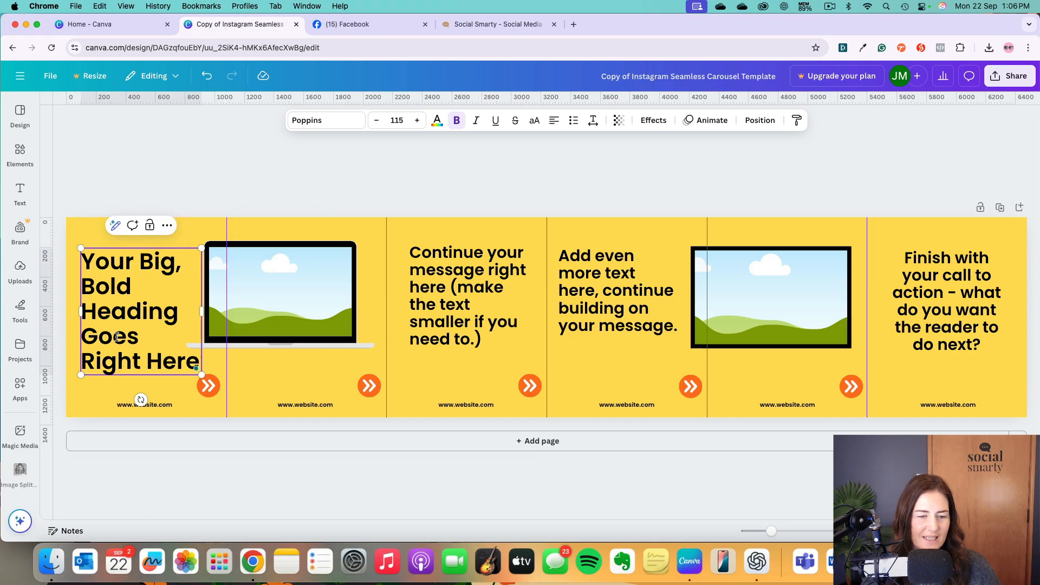
{"action": "double_click", "coordinate": [116, 337]}
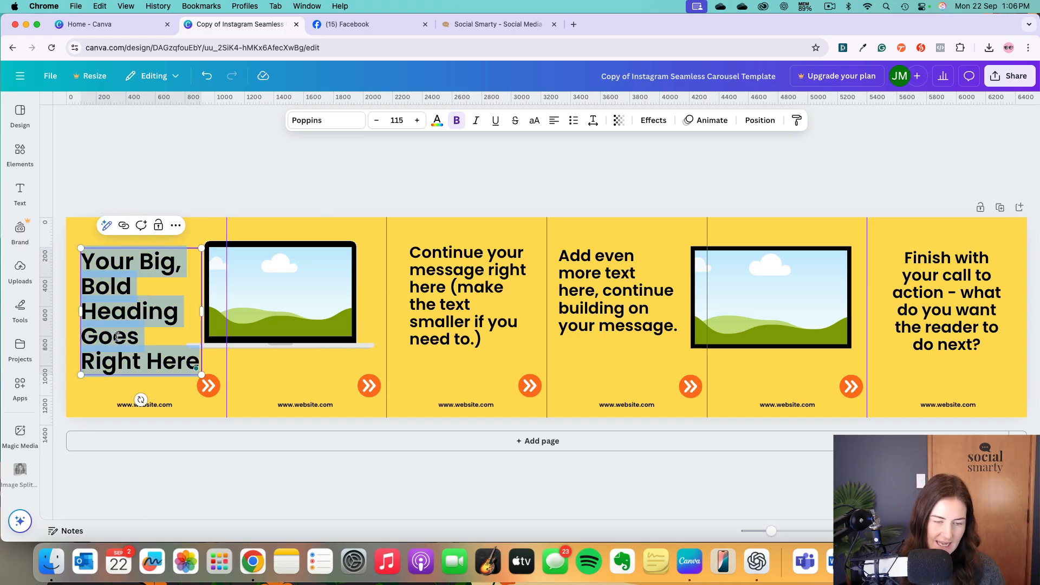
{"action": "type", "text": "Welcome to "}
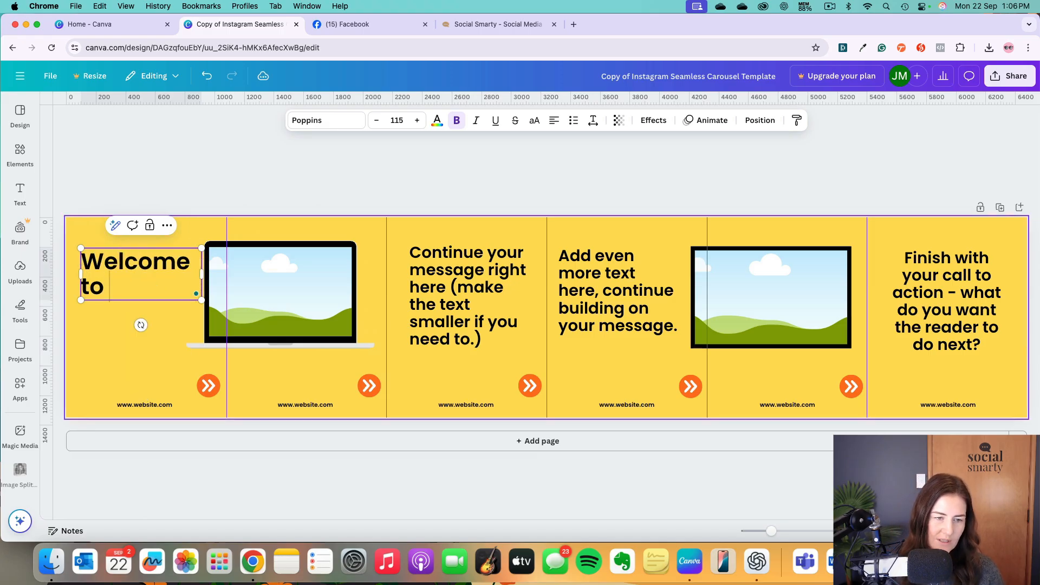
{"action": "type", "text": "my Instagram"}
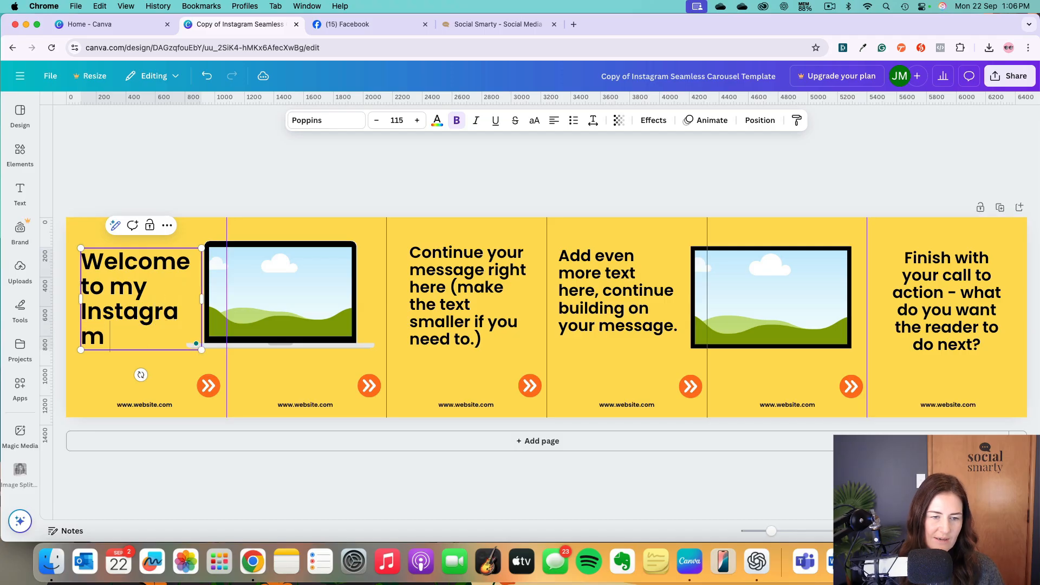
{"action": "type", "text": " ac"}
{"action": "key", "text": "BackSpace"}
{"action": "key", "text": "BackSpace"}
{"action": "type", "text": "Acf"}
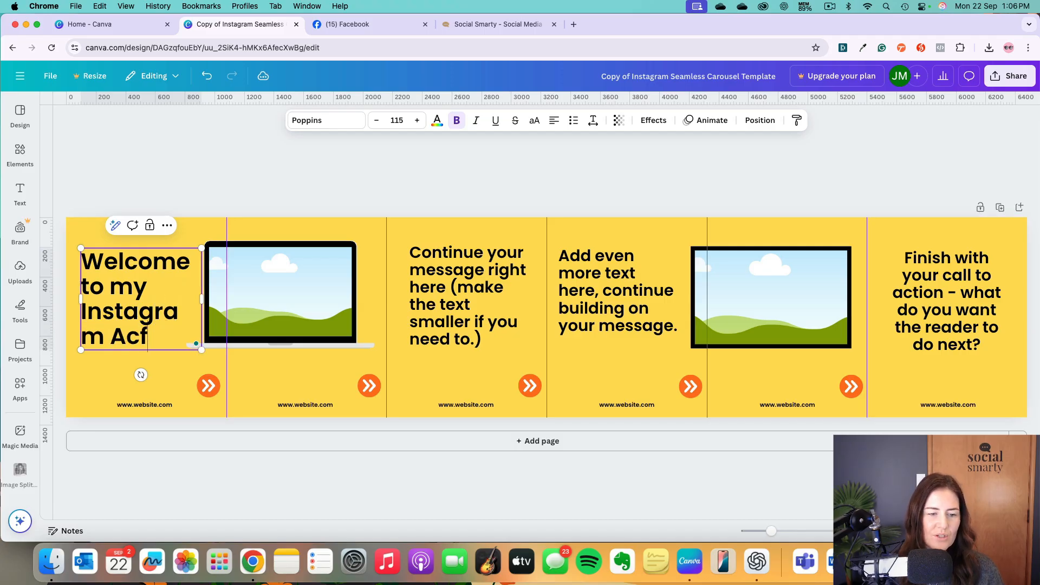
{"action": "key", "text": "BackSpace"}
{"action": "type", "text": "cout"}
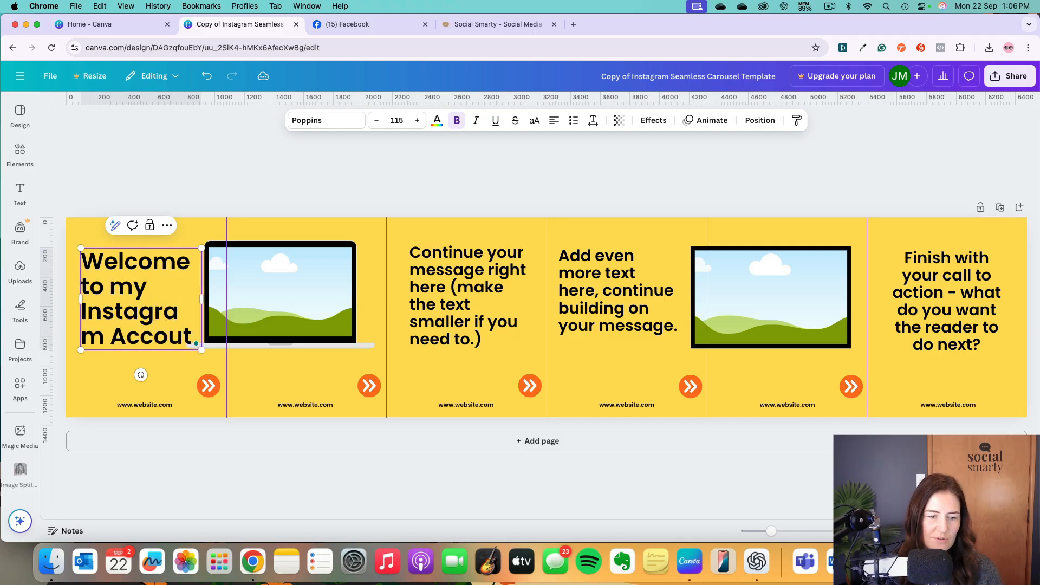
{"action": "key", "text": "BackSpace"}
{"action": "type", "text": "nt"}
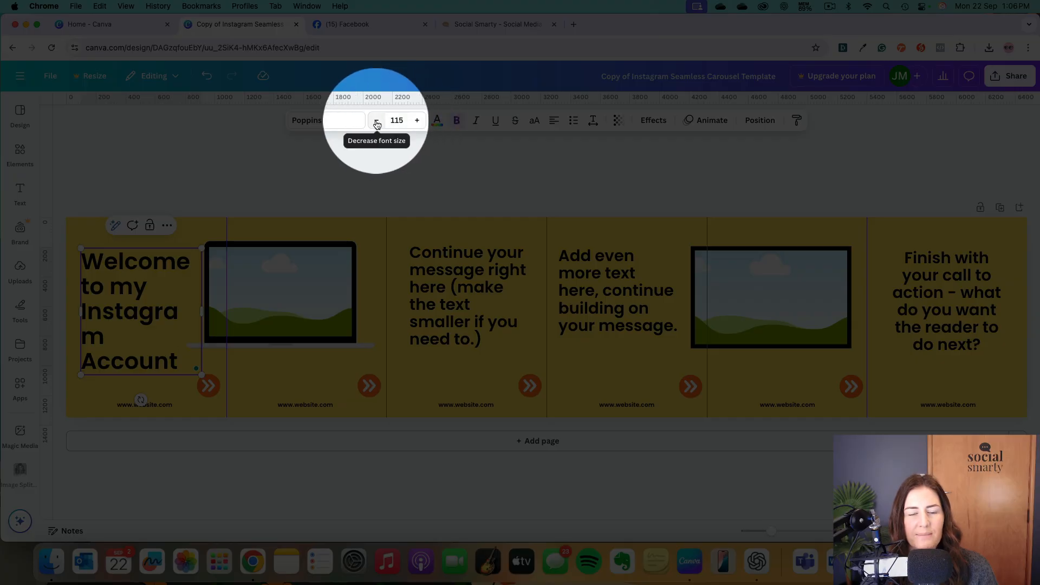
- Reduce the first slide's heading to font size 110
{"action": "left_click", "coordinate": [376, 122]}
{"action": "left_click", "coordinate": [377, 122]}
{"action": "left_click", "coordinate": [377, 122]}
{"action": "left_click", "coordinate": [377, 122]}
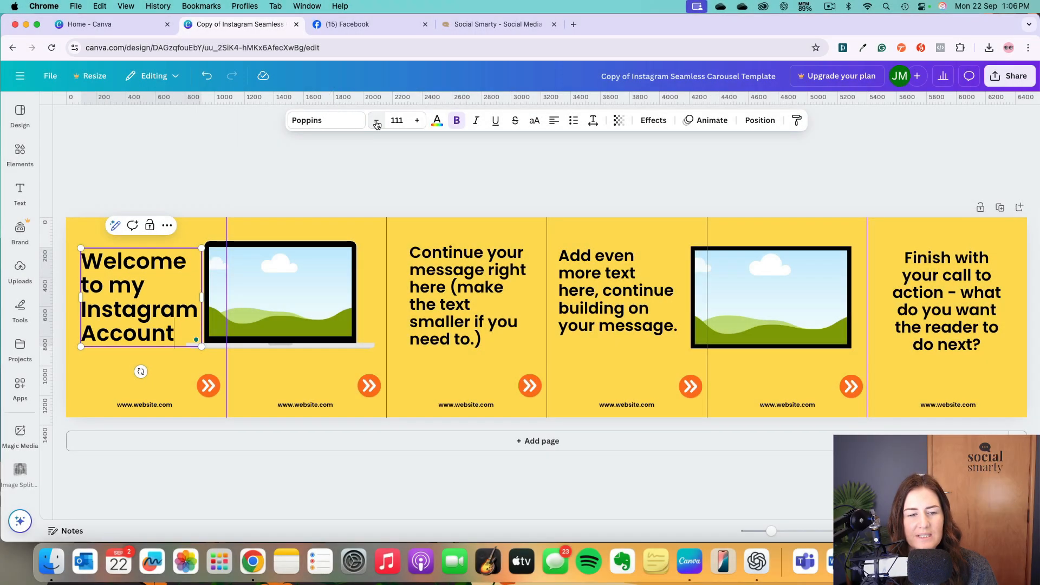
{"action": "left_click", "coordinate": [376, 122]}
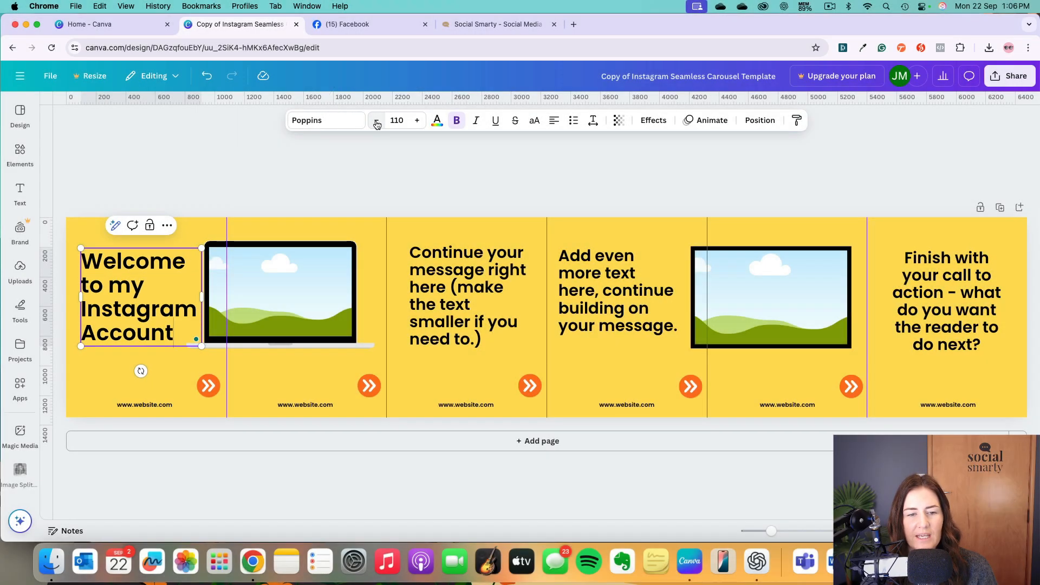
{"action": "left_click", "coordinate": [376, 239]}
{"action": "left_click", "coordinate": [418, 288]}
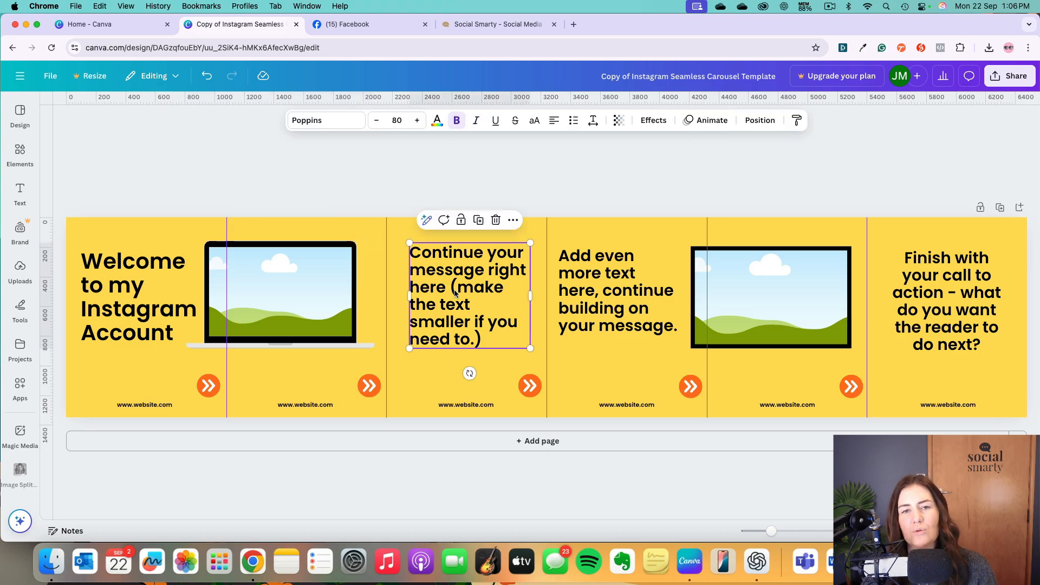
- Change the heading's text colour to dark navy blue and apply it to all black text in the design
{"action": "left_click", "coordinate": [147, 320]}
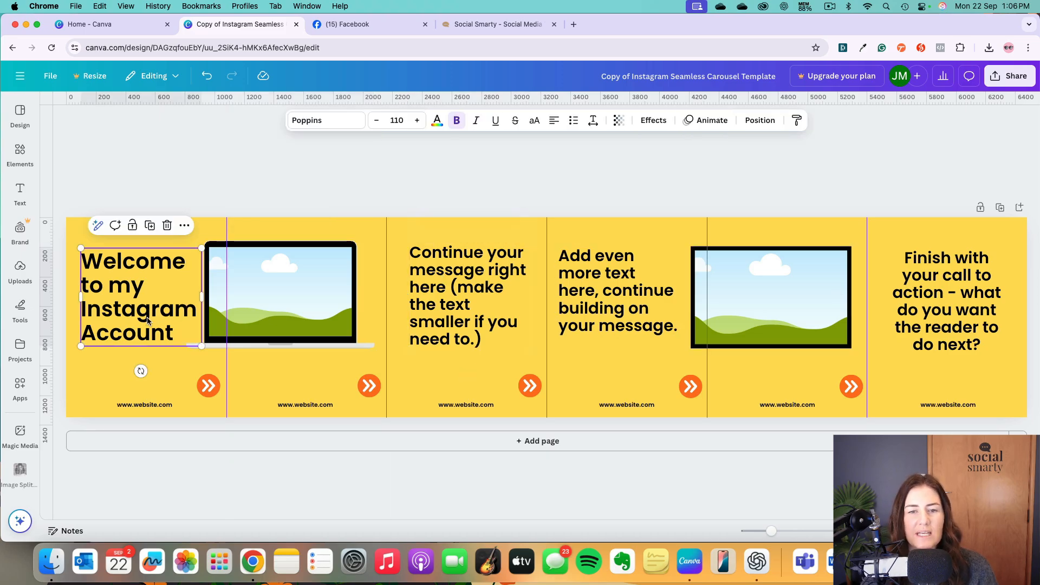
{"action": "left_click", "coordinate": [437, 122]}
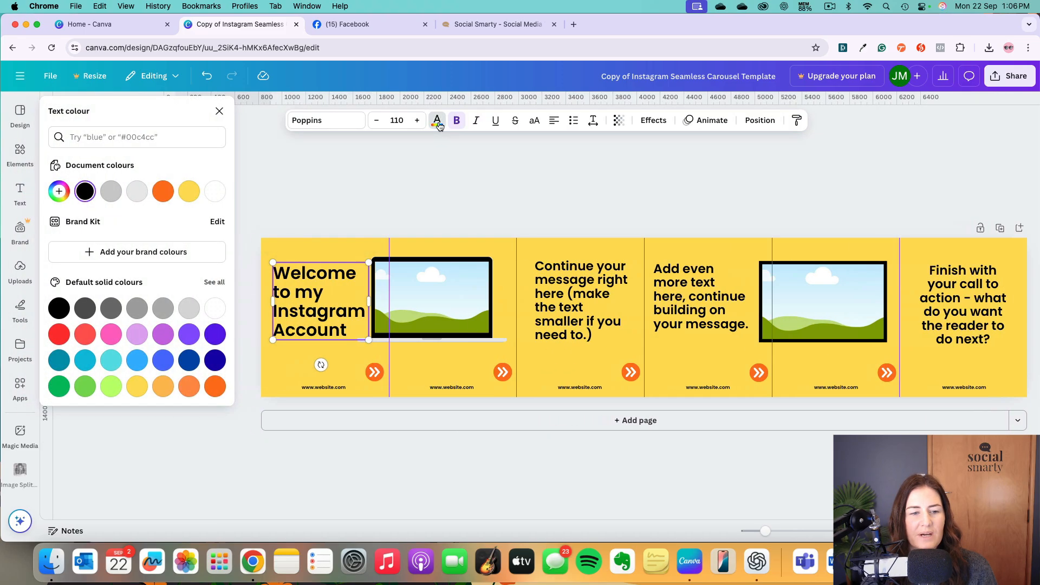
{"action": "left_click", "coordinate": [215, 361]}
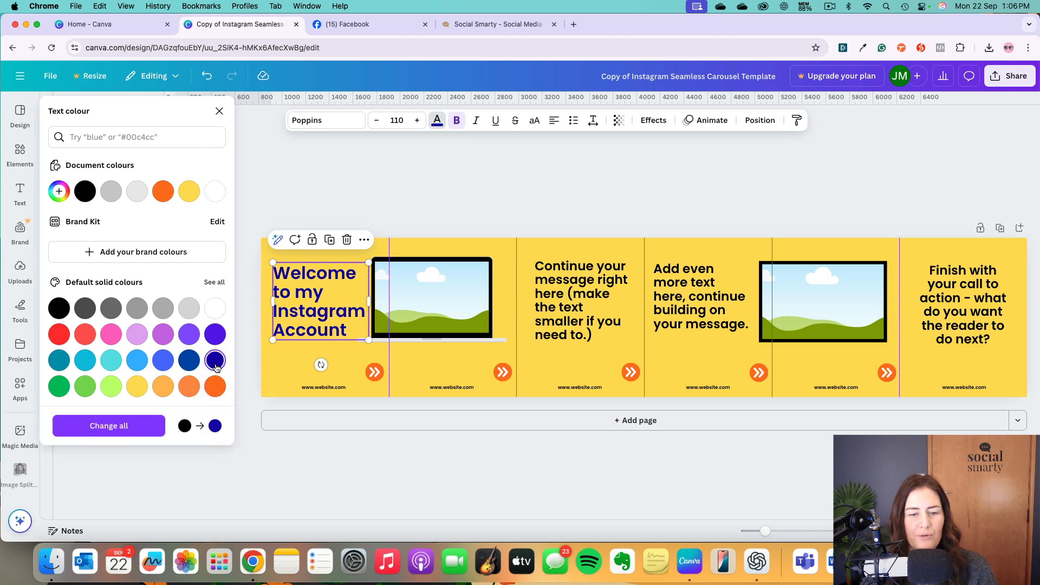
{"action": "left_click", "coordinate": [110, 426]}
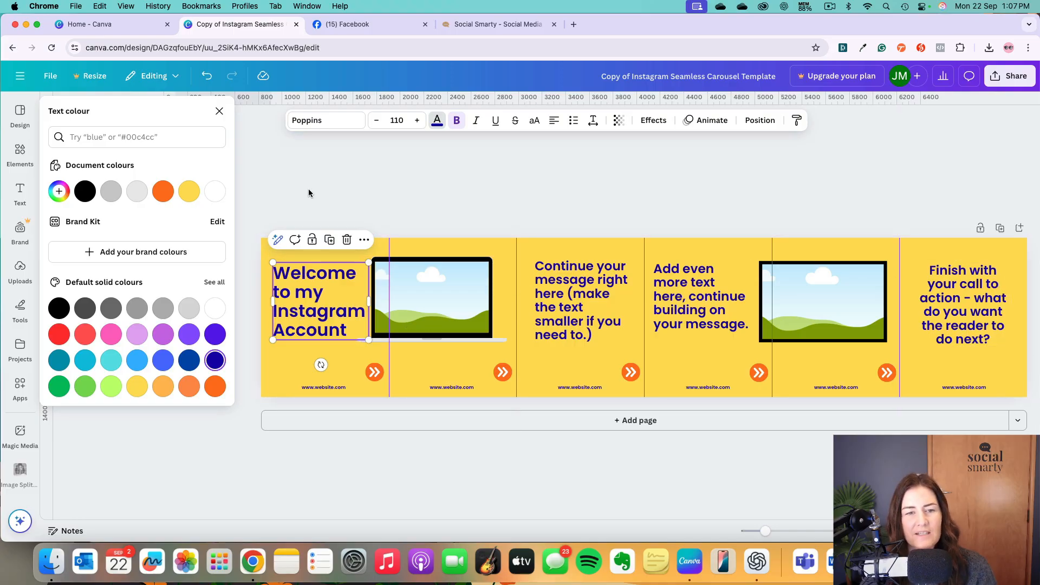
- Set the heading's font to Montserrat SemiBold and replace Poppins with Montserrat throughout the design
{"action": "left_click", "coordinate": [316, 123]}
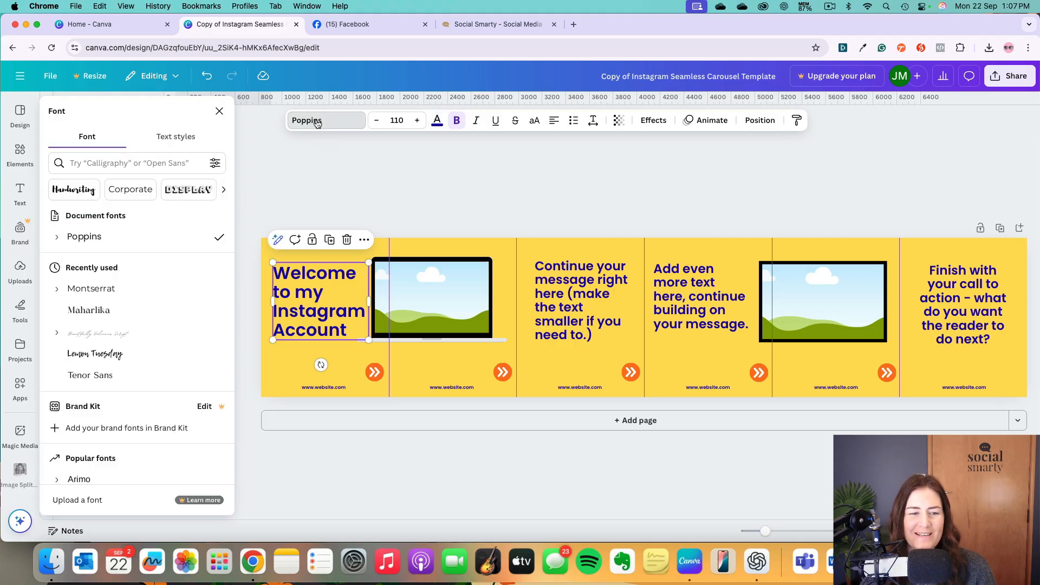
{"action": "left_click", "coordinate": [57, 291]}
{"action": "scroll", "coordinate": [82, 374], "scroll_direction": "down", "scroll_amount": 2}
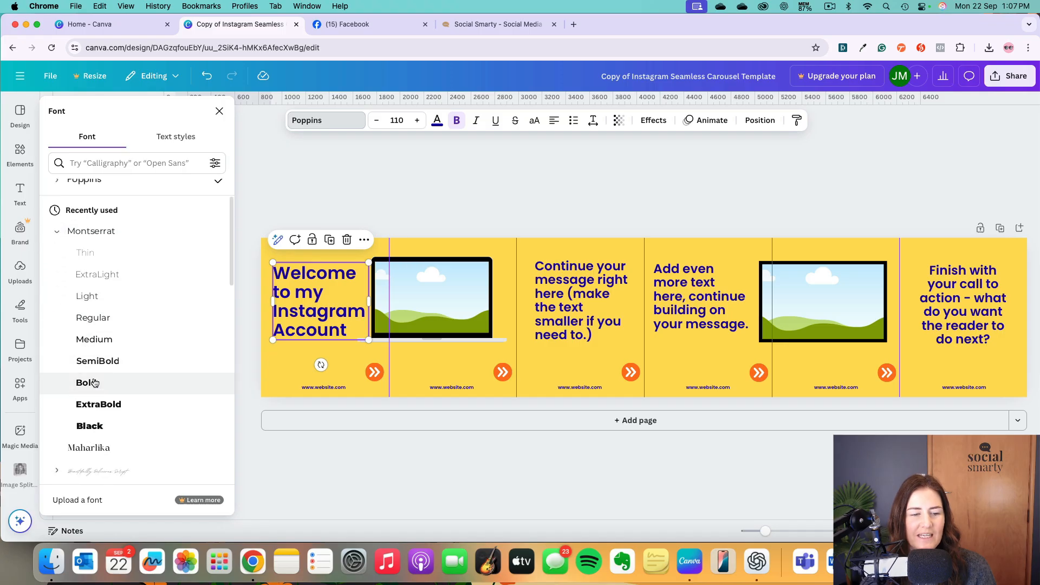
{"action": "left_click", "coordinate": [102, 362]}
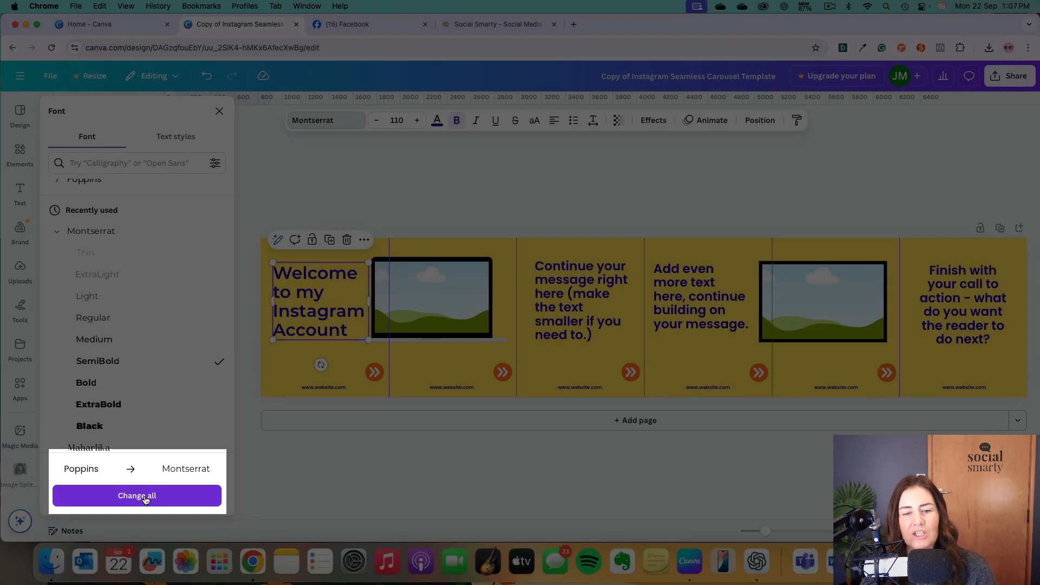
{"action": "left_click", "coordinate": [145, 497]}
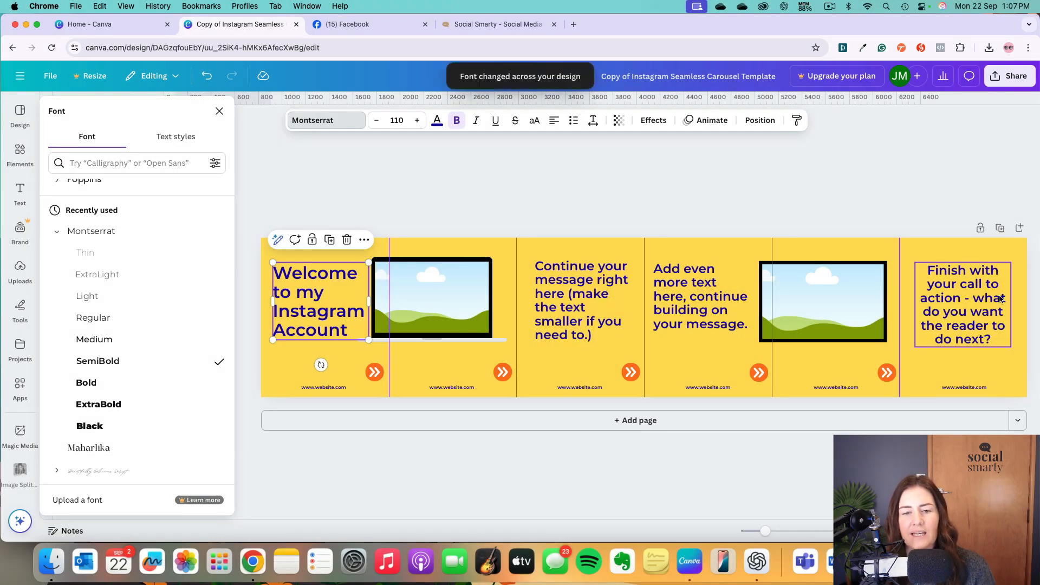
{"action": "left_click", "coordinate": [659, 207]}
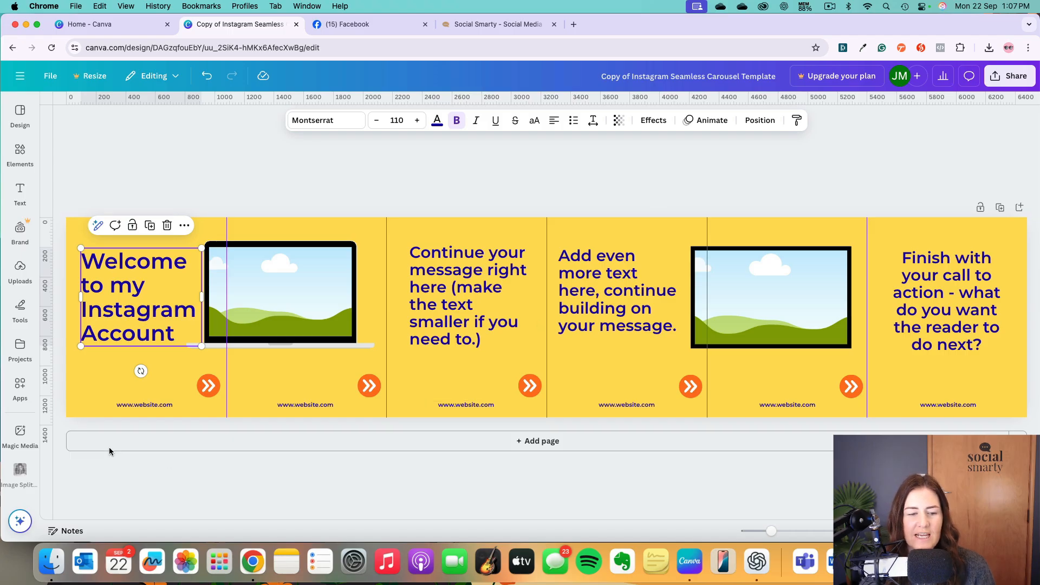
{"action": "left_click", "coordinate": [148, 405]}
{"action": "left_click_drag", "start_coordinate": [158, 405], "coordinate": [135, 402]}
{"action": "type", "text": "socialsmarty"}
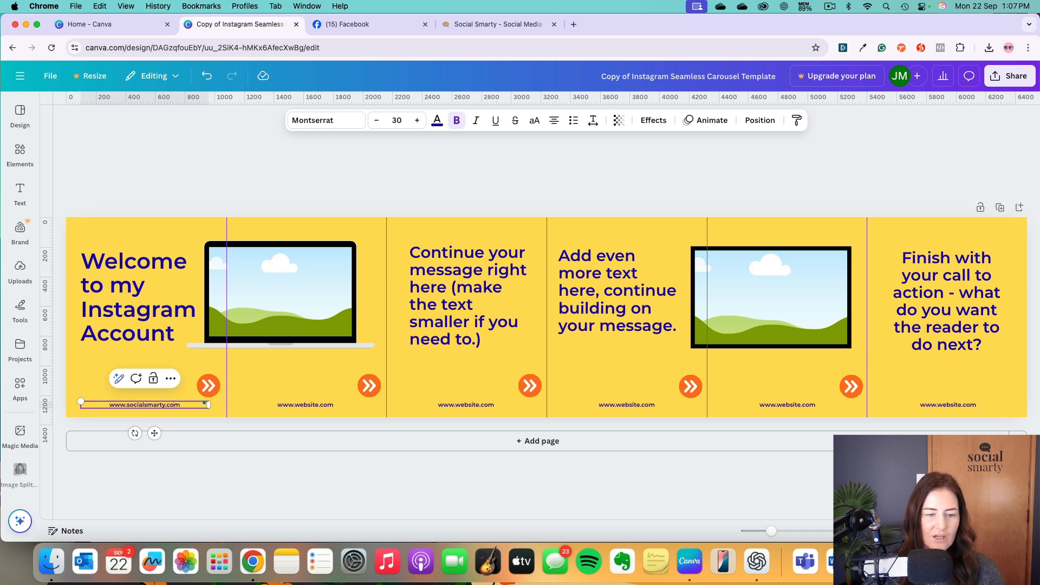
{"action": "key", "text": "BackSpace"}
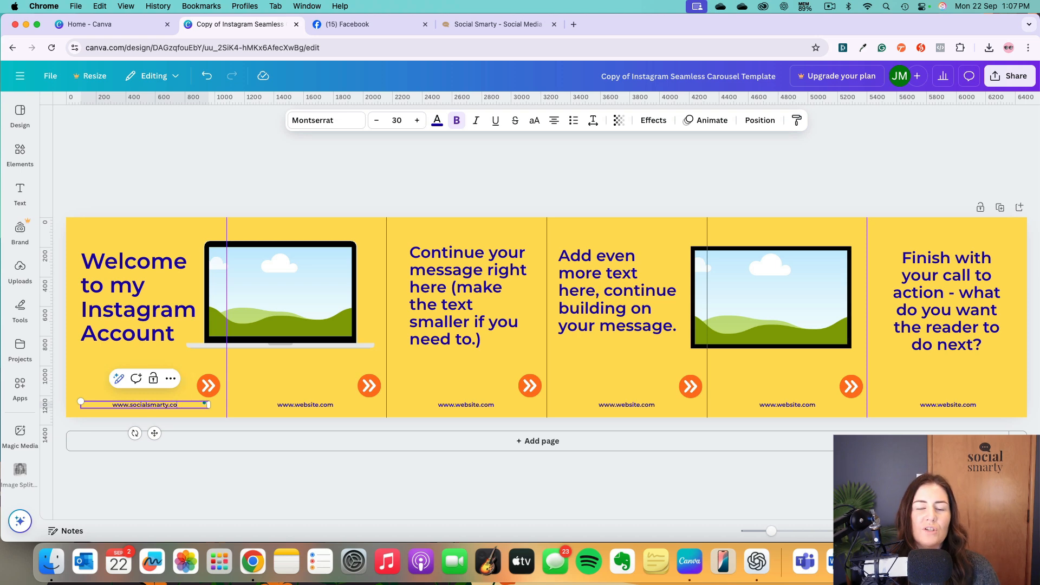
{"action": "left_click", "coordinate": [318, 405]}
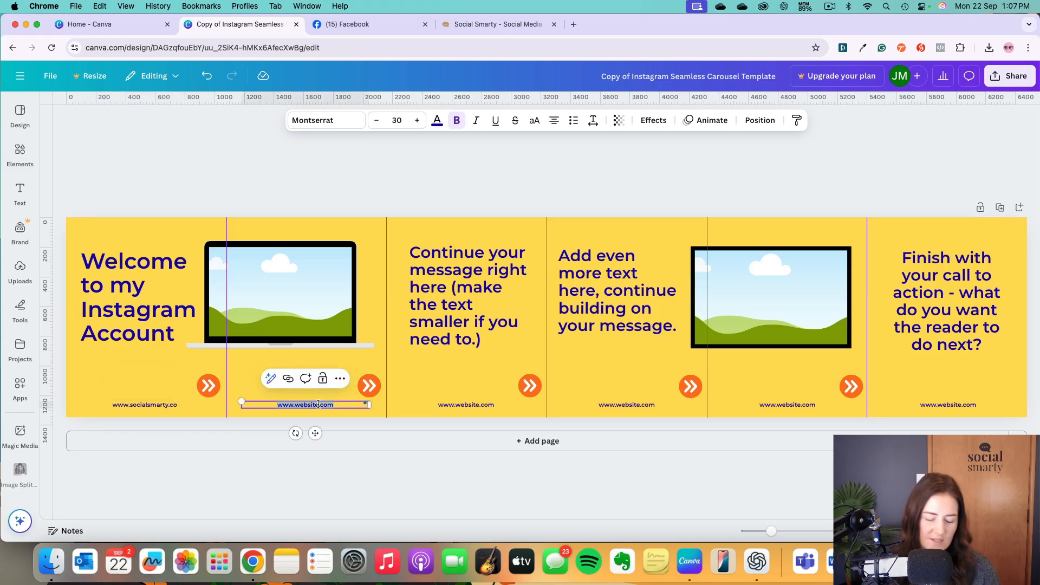
{"action": "type", "text": "@soci"}
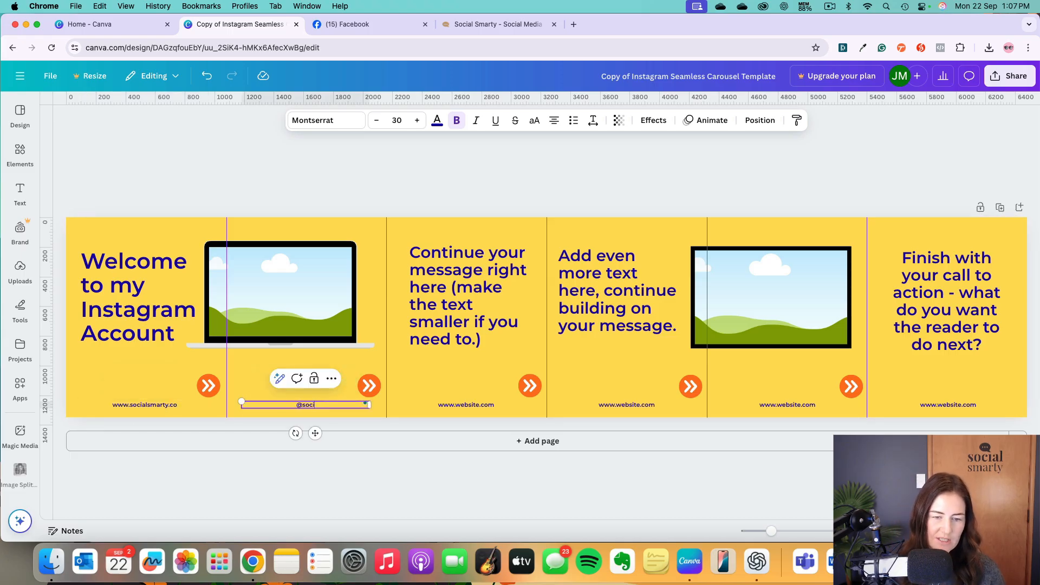
{"action": "type", "text": "alsmarty.co"}
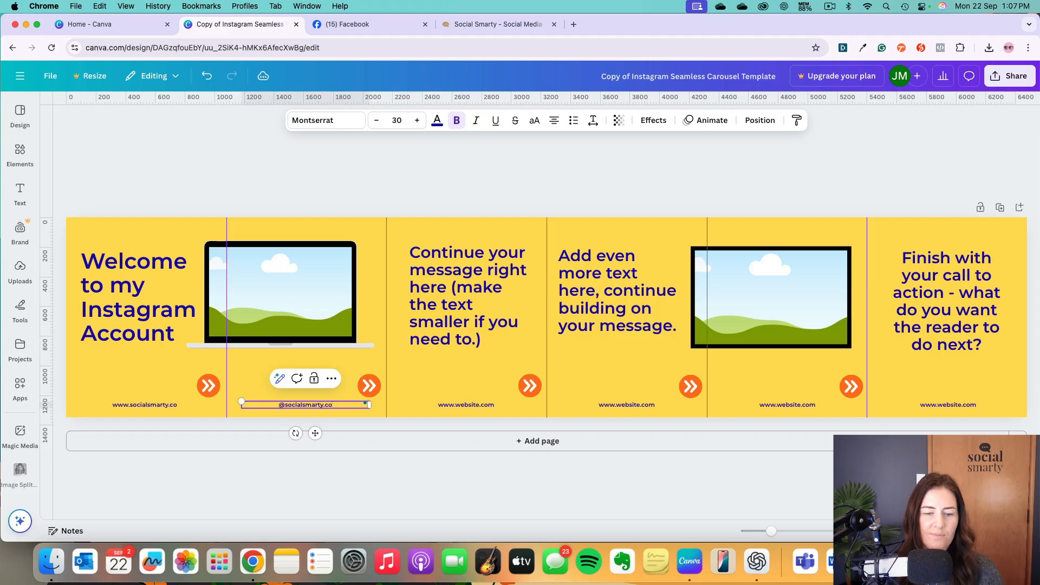
{"action": "left_click", "coordinate": [350, 396]}
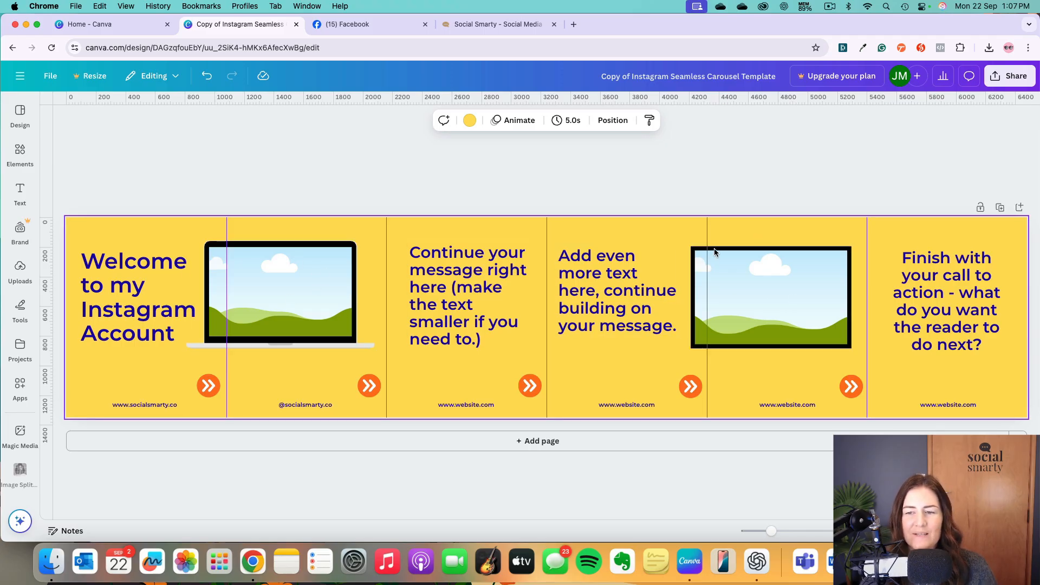
- Recolour the border of the image frame spanning the fourth and fifth slides to vivid indigo (#1800ad) and set its stroke weight to 26
{"action": "left_click", "coordinate": [789, 314]}
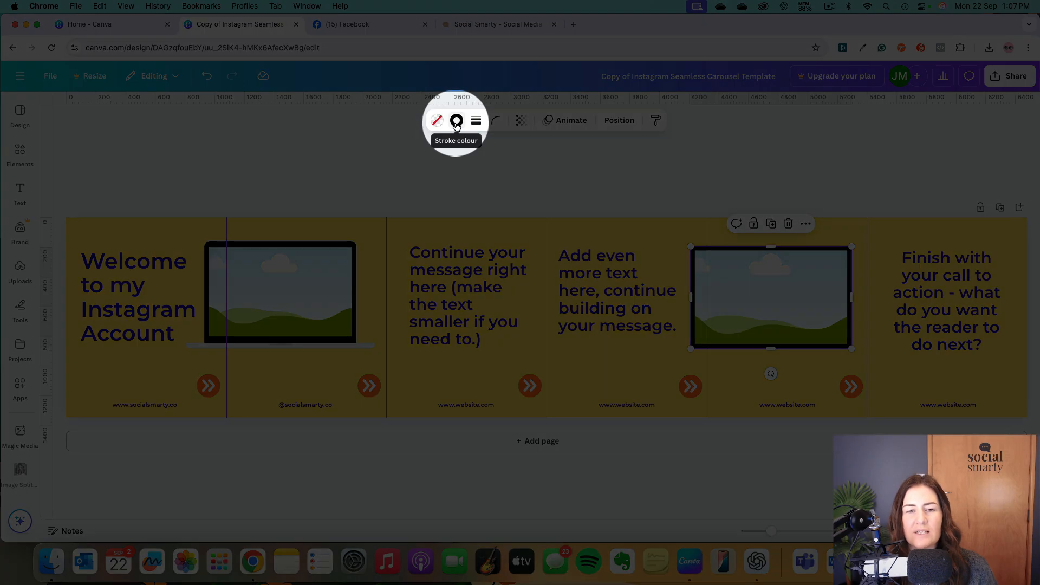
{"action": "left_click", "coordinate": [457, 121]}
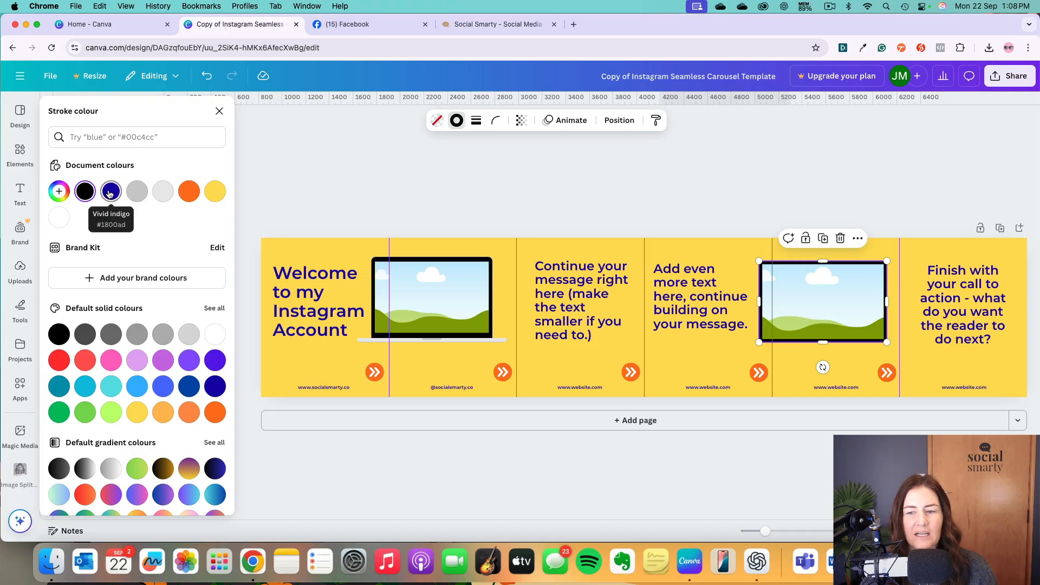
{"action": "left_click", "coordinate": [110, 192]}
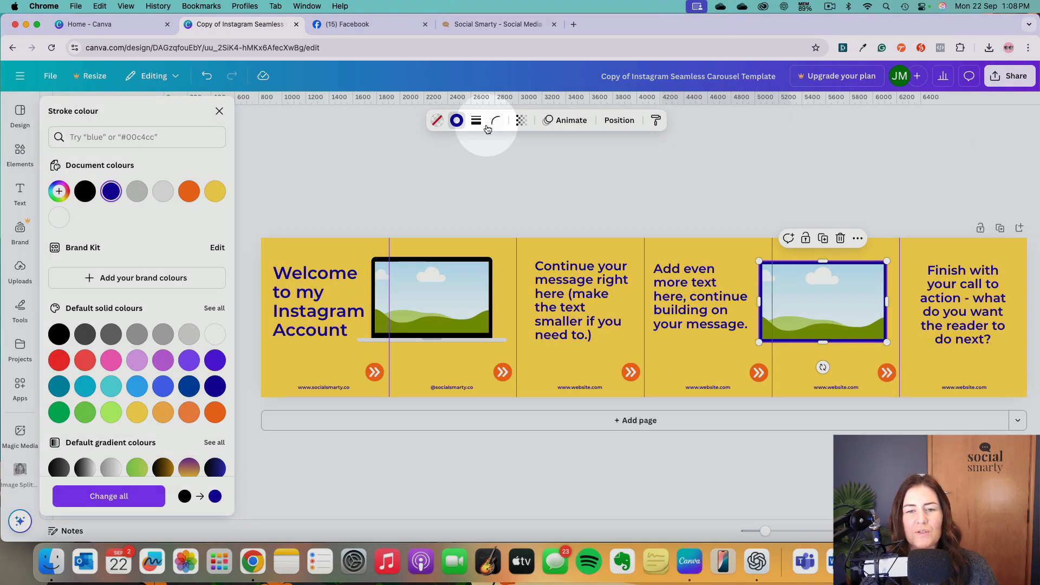
{"action": "left_click", "coordinate": [477, 122]}
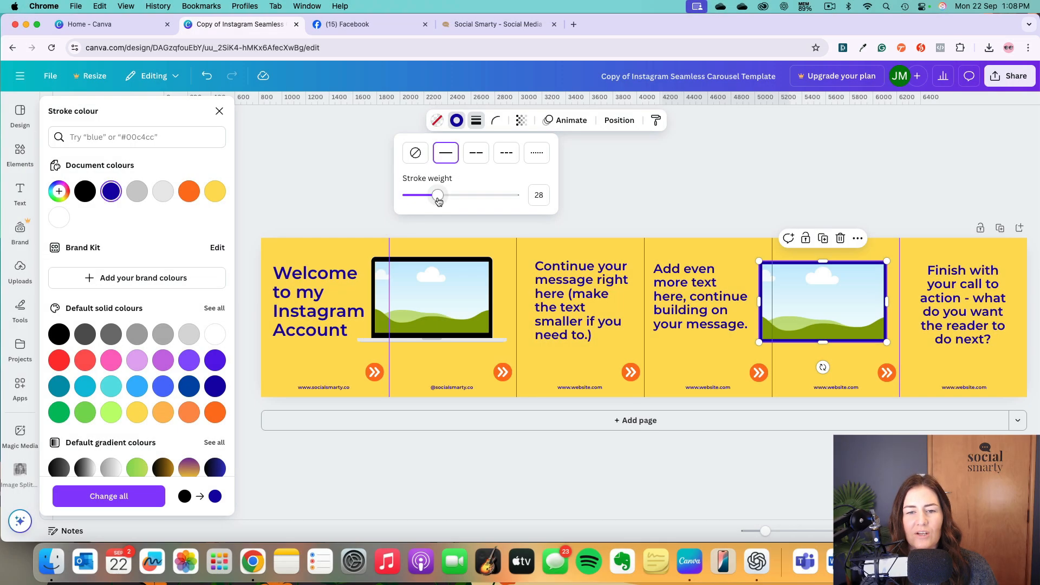
{"action": "mouse_move", "coordinate": [436, 196]}
{"action": "left_mouse_down"}
{"action": "mouse_move", "coordinate": [419, 200]}
{"action": "mouse_move", "coordinate": [436, 199]}
{"action": "left_mouse_up"}
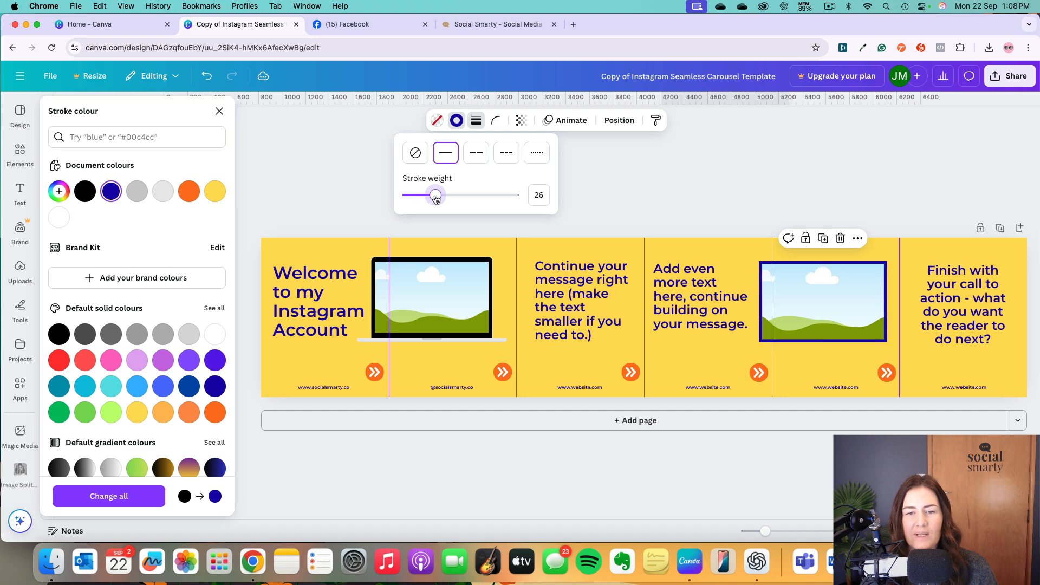
{"action": "left_click", "coordinate": [685, 216]}
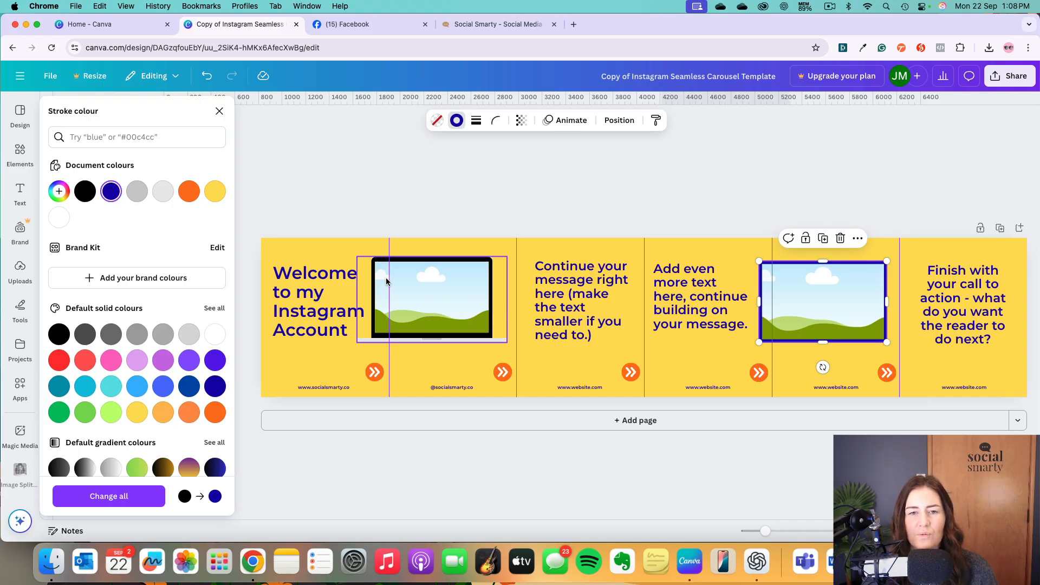
- Switch to the socialsmarty.co website and capture a screenshot of its home page
{"action": "left_click", "coordinate": [498, 22]}
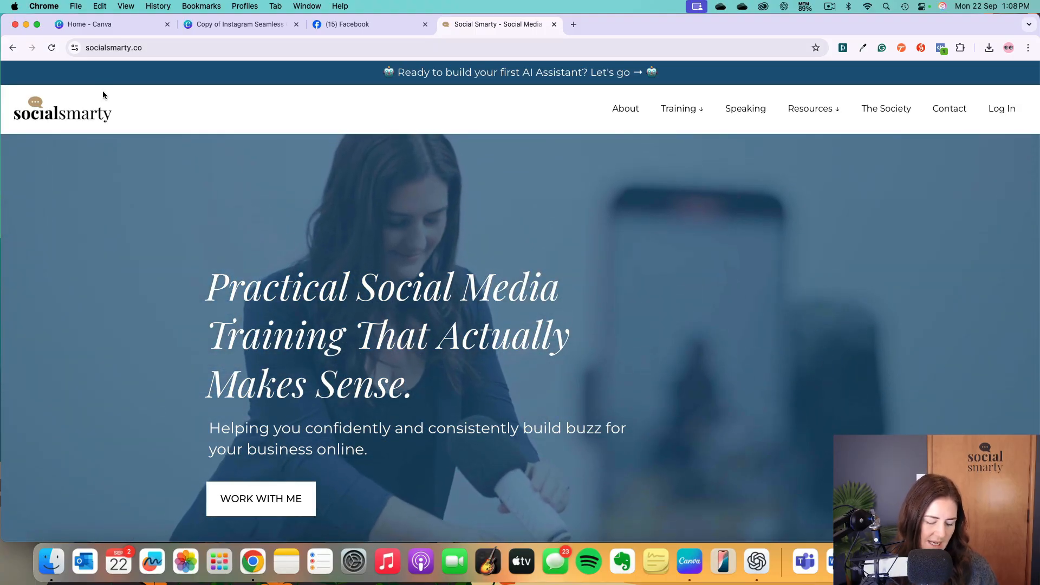
{"action": "key", "text": "super+shift+4"}
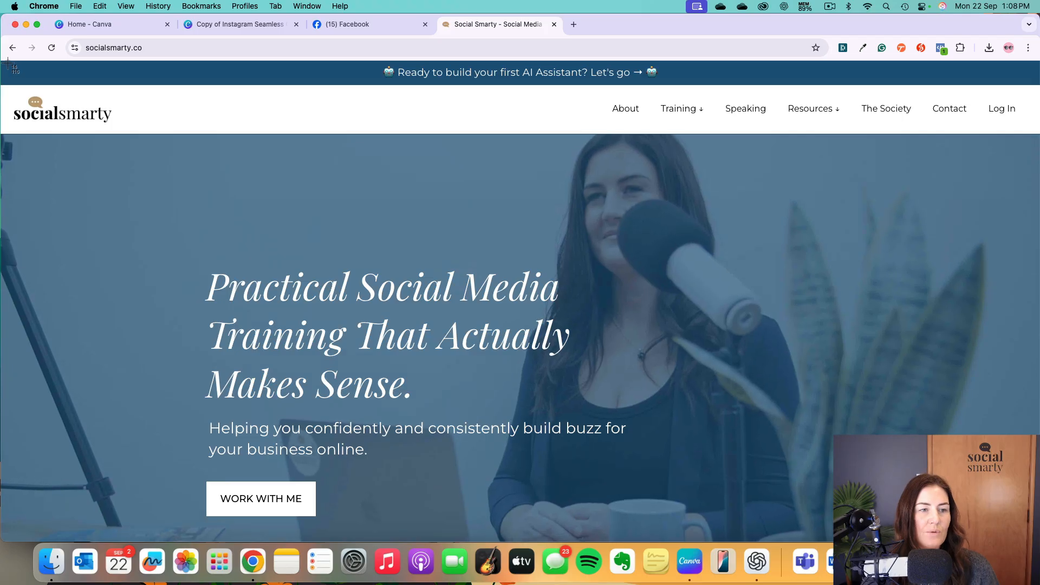
{"action": "left_click_drag", "start_coordinate": [8, 66], "coordinate": [936, 533]}
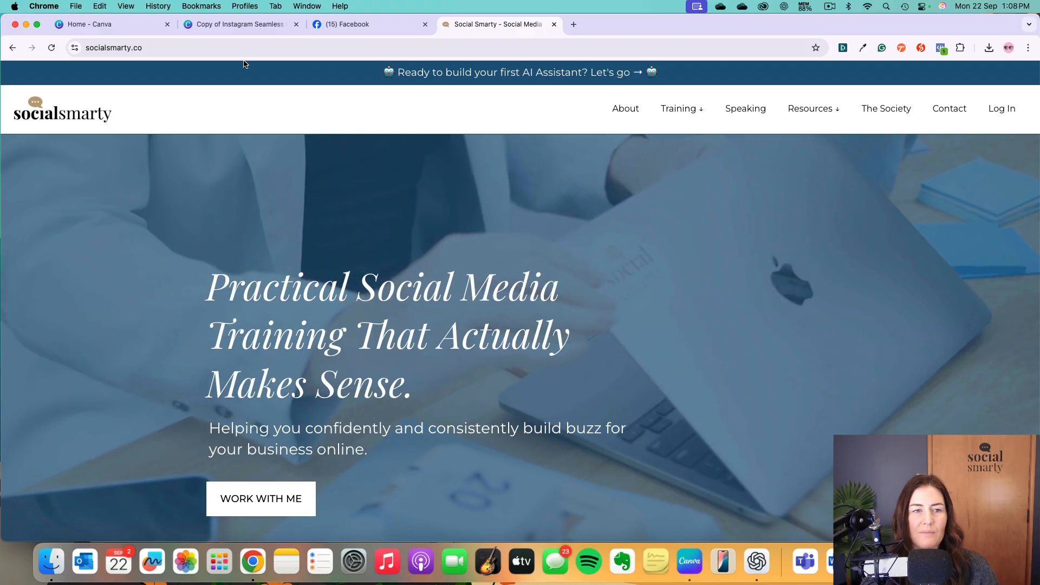
- Return to the carousel design in Canva and upload the website screenshot
{"action": "left_click", "coordinate": [213, 26]}
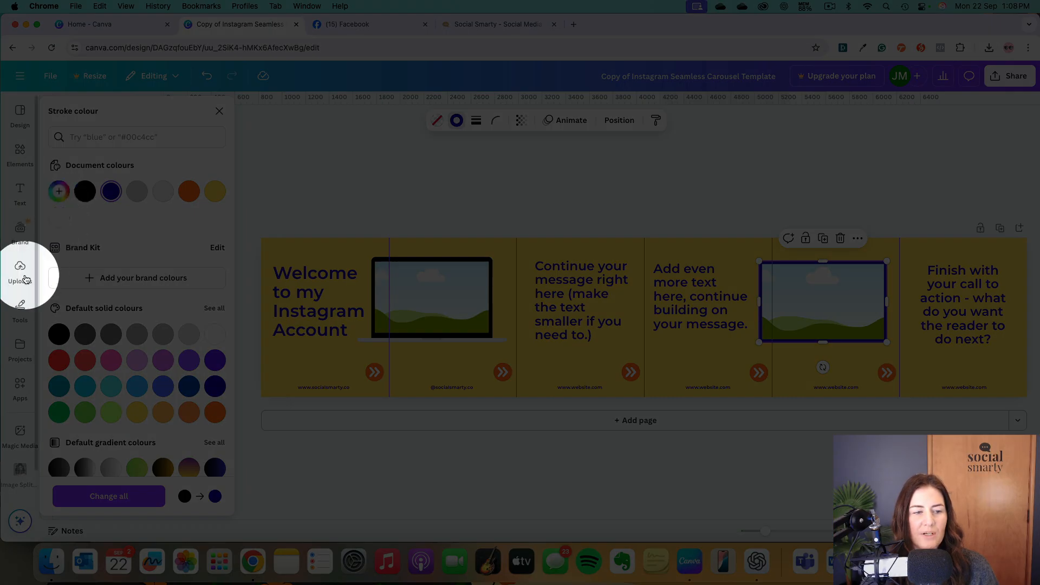
{"action": "left_click", "coordinate": [20, 276]}
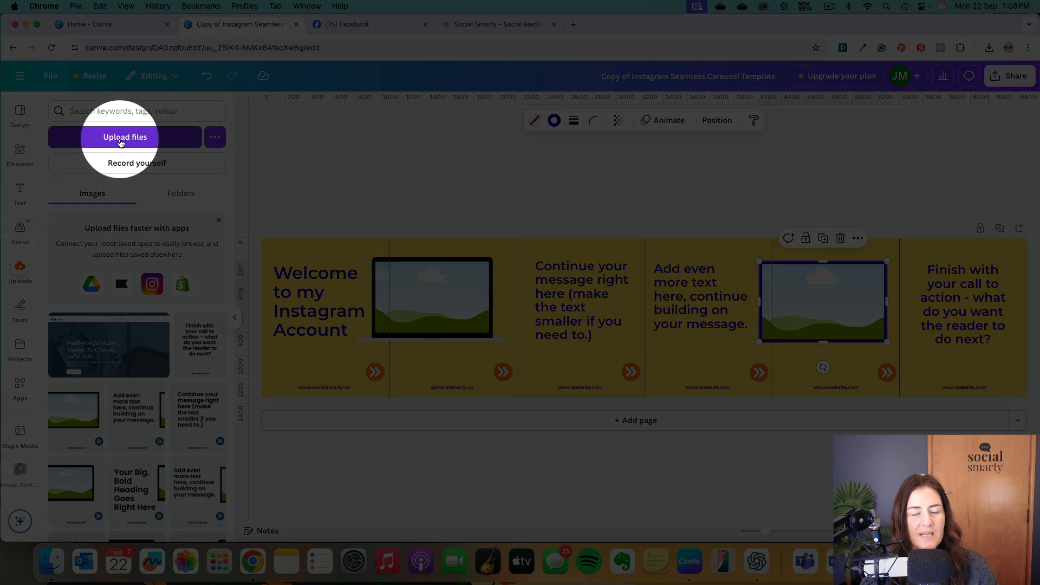
{"action": "left_click", "coordinate": [121, 140]}
{"action": "double_click", "coordinate": [406, 116]}
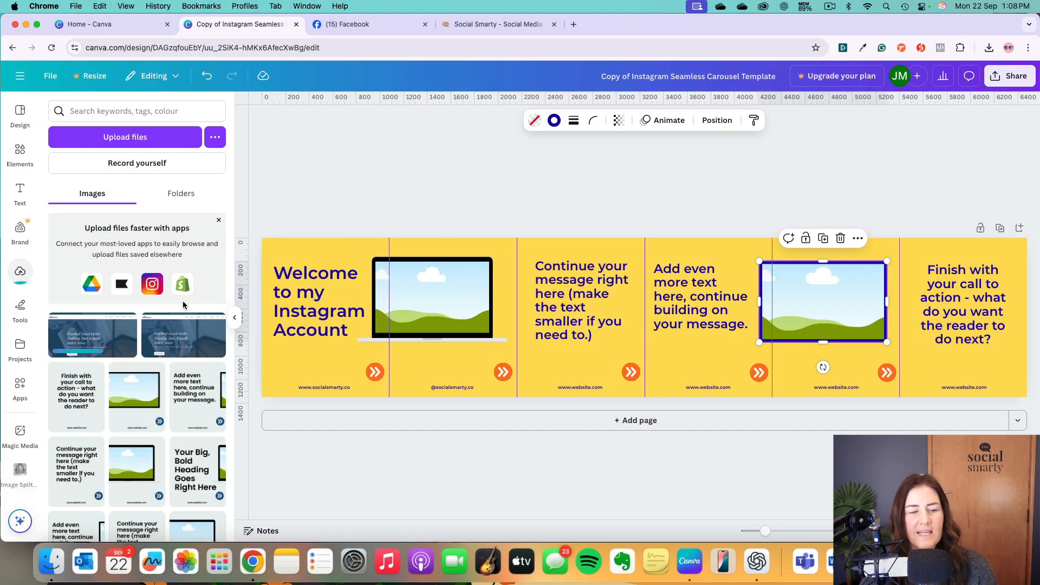
- Fill the laptop frame on the first two slides with the uploaded website screenshot and shift the image sideways within the screen
{"action": "left_click", "coordinate": [92, 335]}
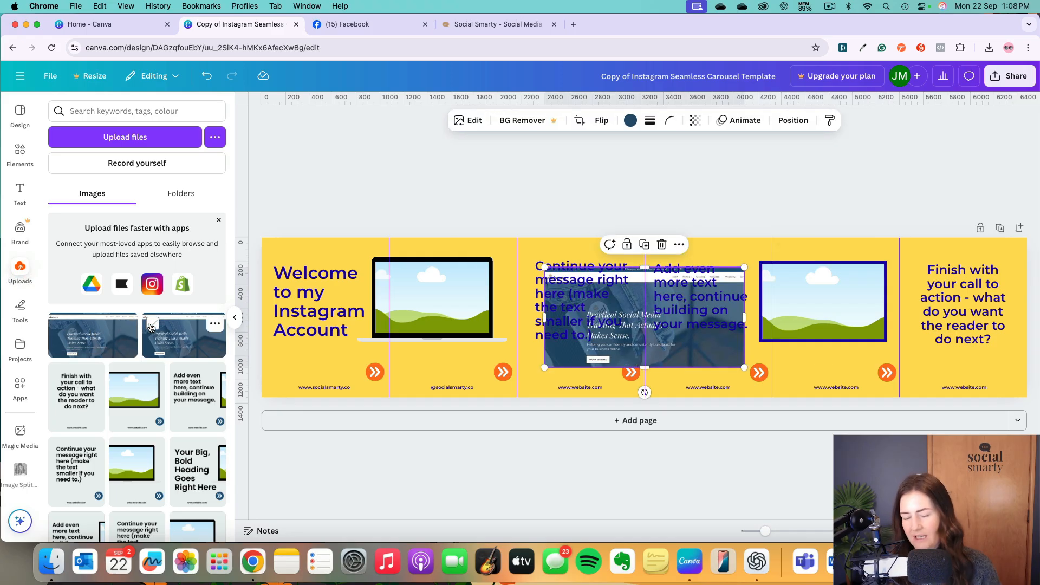
{"action": "key", "text": "Delete"}
{"action": "left_click_drag", "start_coordinate": [89, 335], "coordinate": [435, 311]}
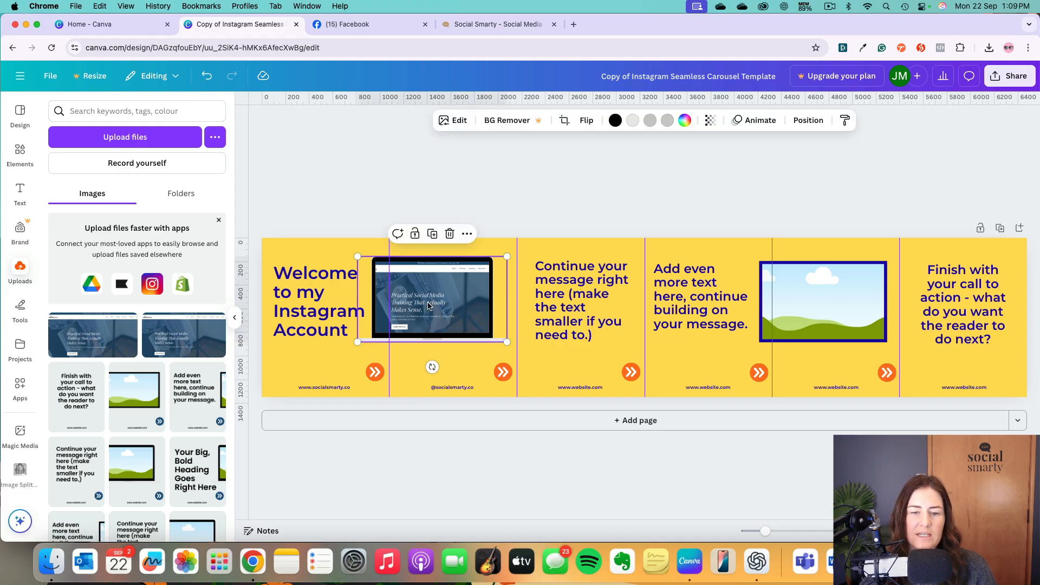
{"action": "double_click", "coordinate": [428, 306]}
{"action": "left_click_drag", "start_coordinate": [426, 301], "coordinate": [450, 289]}
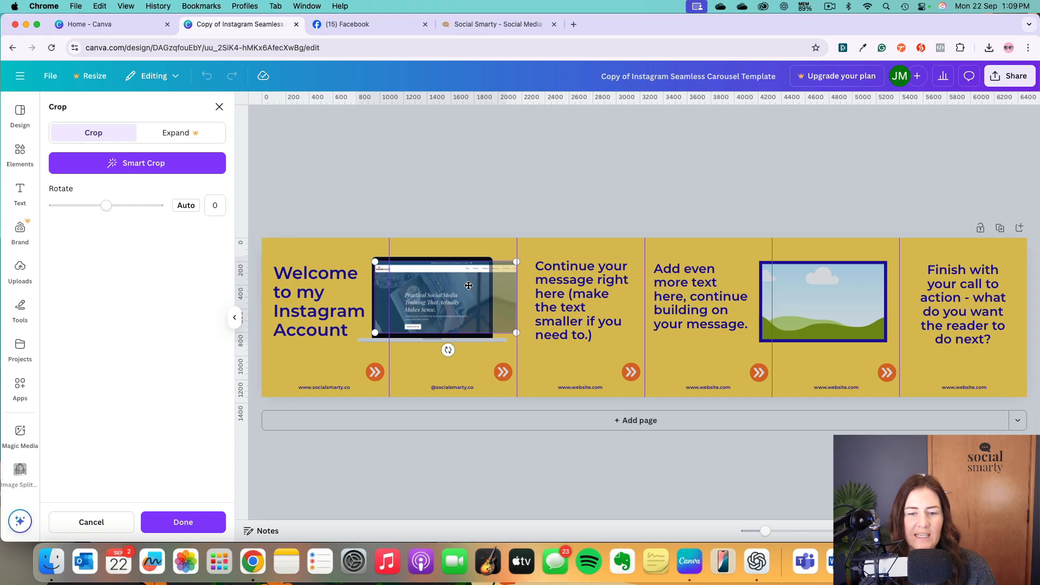
{"action": "left_click_drag", "start_coordinate": [460, 308], "coordinate": [463, 308]}
{"action": "left_click", "coordinate": [477, 194]}
{"action": "left_click", "coordinate": [486, 200]}
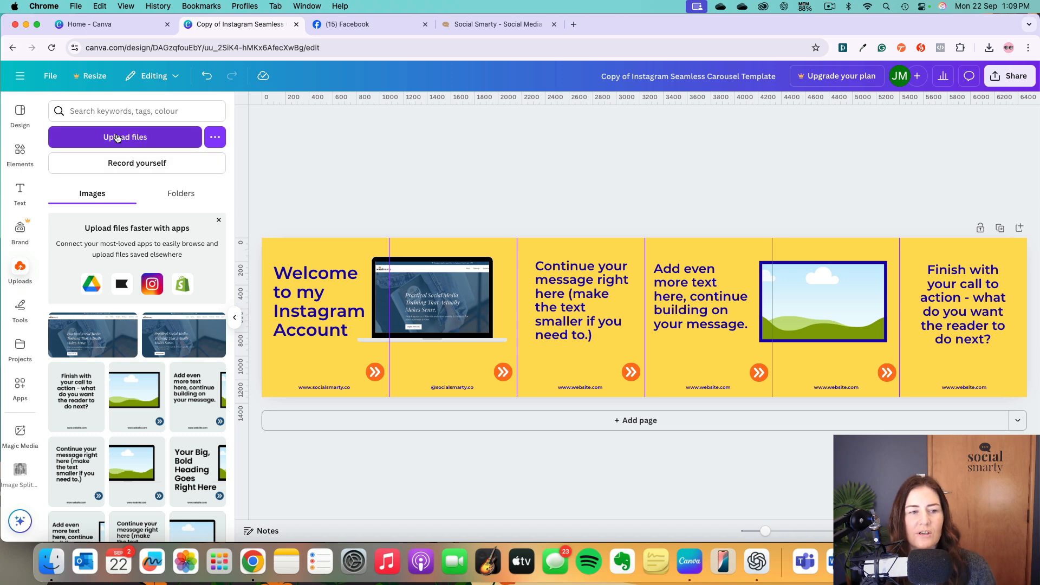
- Find the recently used stock photo of a woman with a laptop and place it in the indigo-bordered frame
{"action": "left_click", "coordinate": [20, 153]}
{"action": "scroll", "coordinate": [160, 288], "scroll_direction": "down", "scroll_amount": 3}
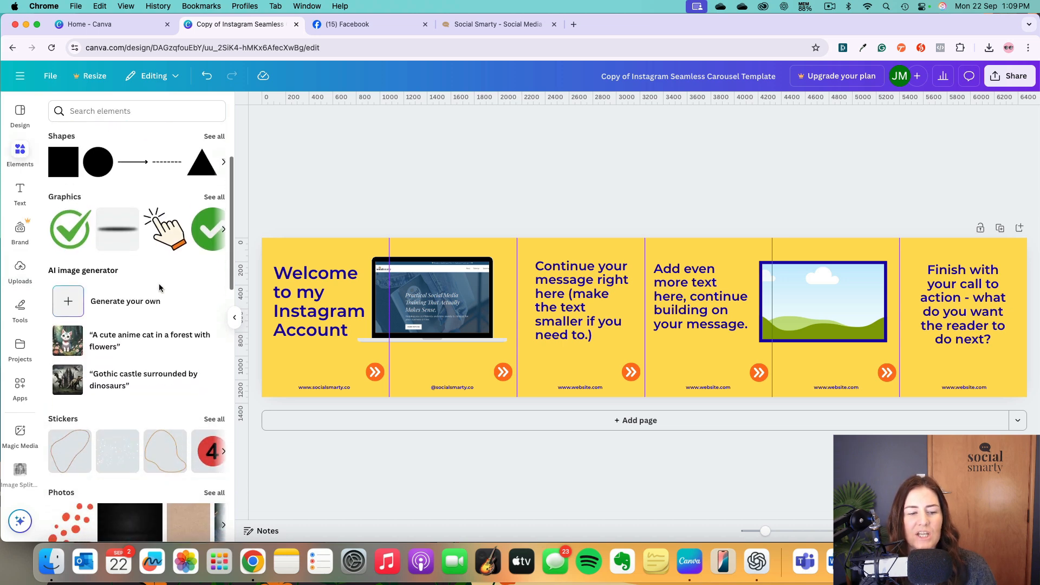
{"action": "scroll", "coordinate": [160, 288], "scroll_direction": "down", "scroll_amount": 10}
{"action": "scroll", "coordinate": [159, 288], "scroll_direction": "up", "scroll_amount": 7}
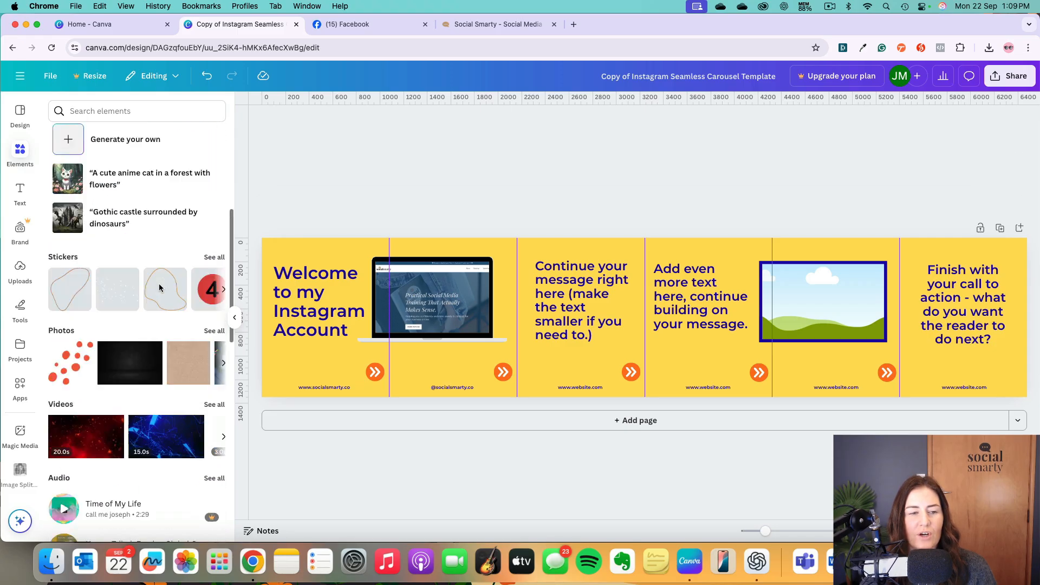
{"action": "scroll", "coordinate": [161, 287], "scroll_direction": "up", "scroll_amount": 5}
{"action": "scroll", "coordinate": [160, 287], "scroll_direction": "down", "scroll_amount": 5}
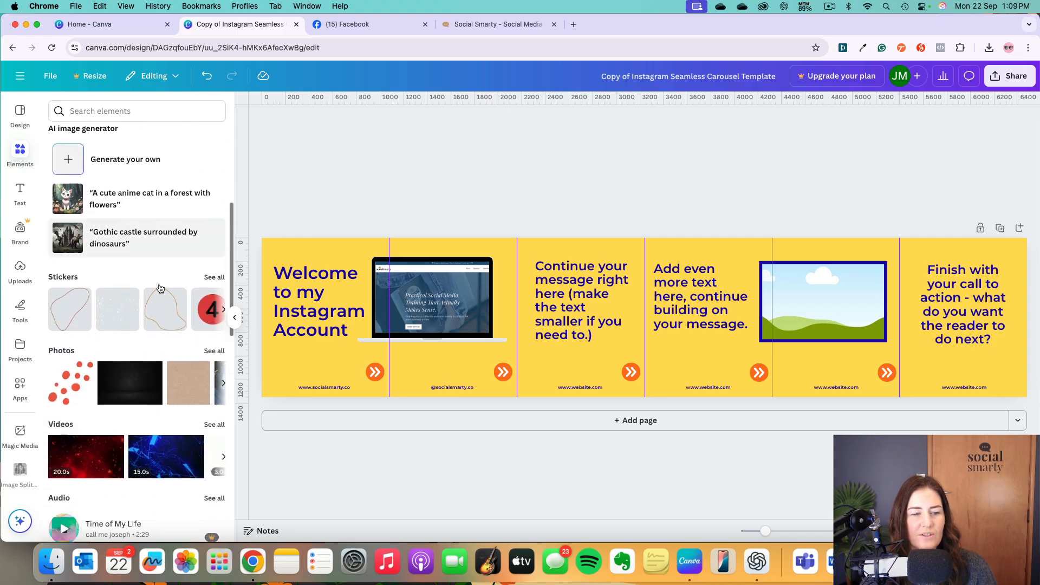
{"action": "scroll", "coordinate": [161, 287], "scroll_direction": "down", "scroll_amount": 2}
{"action": "left_click", "coordinate": [214, 276]}
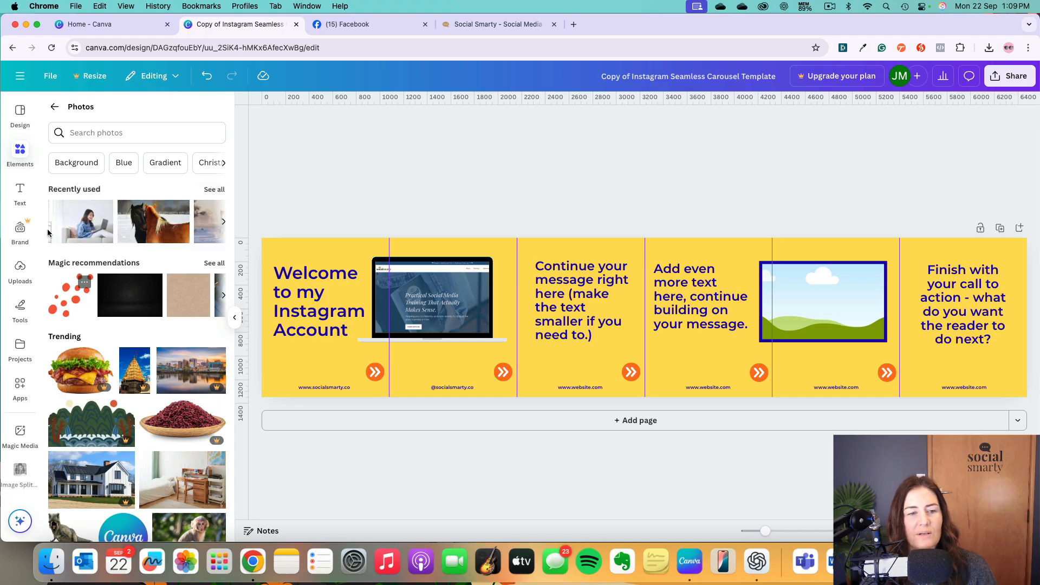
{"action": "left_click_drag", "start_coordinate": [86, 226], "coordinate": [791, 301]}
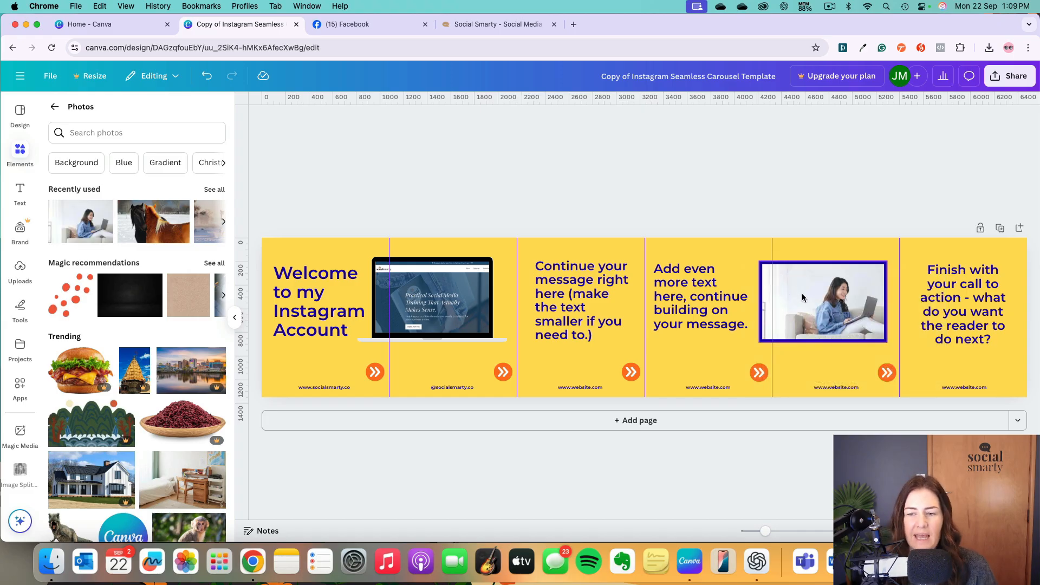
- Adjust the position of the woman's photo within its indigo-bordered frame
{"action": "double_click", "coordinate": [802, 294]}
{"action": "left_click_drag", "start_coordinate": [821, 294], "coordinate": [816, 298]}
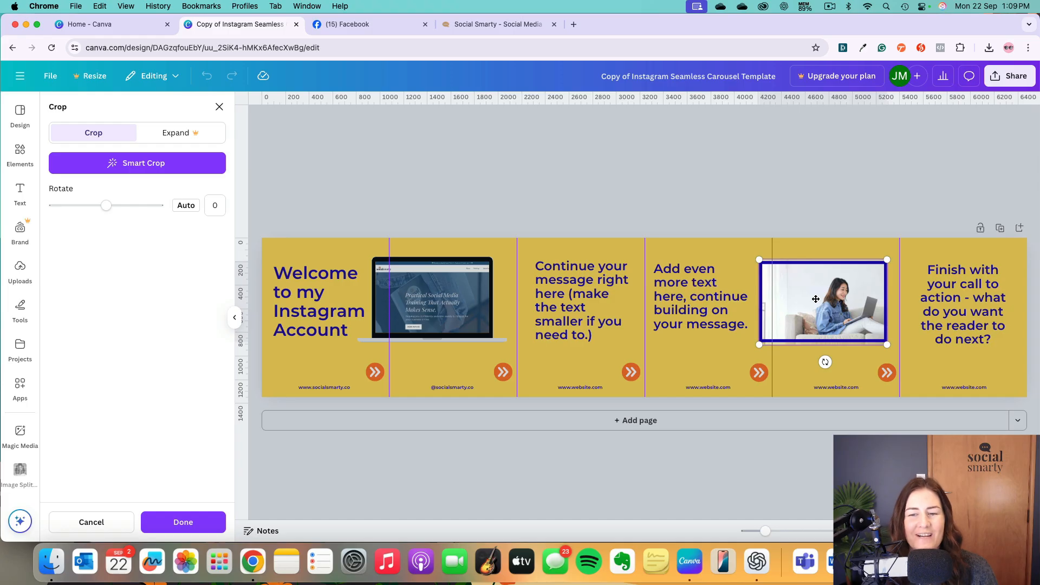
{"action": "left_click", "coordinate": [734, 217]}
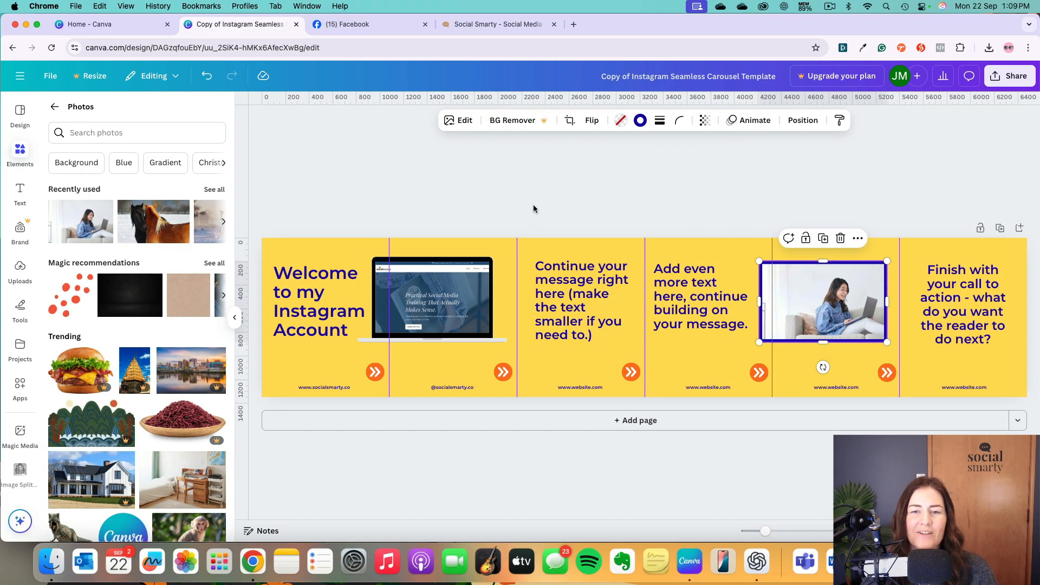
- Rename the design as Instagram Seamless Carousel - Welcome to Instagram
{"action": "left_click", "coordinate": [685, 76]}
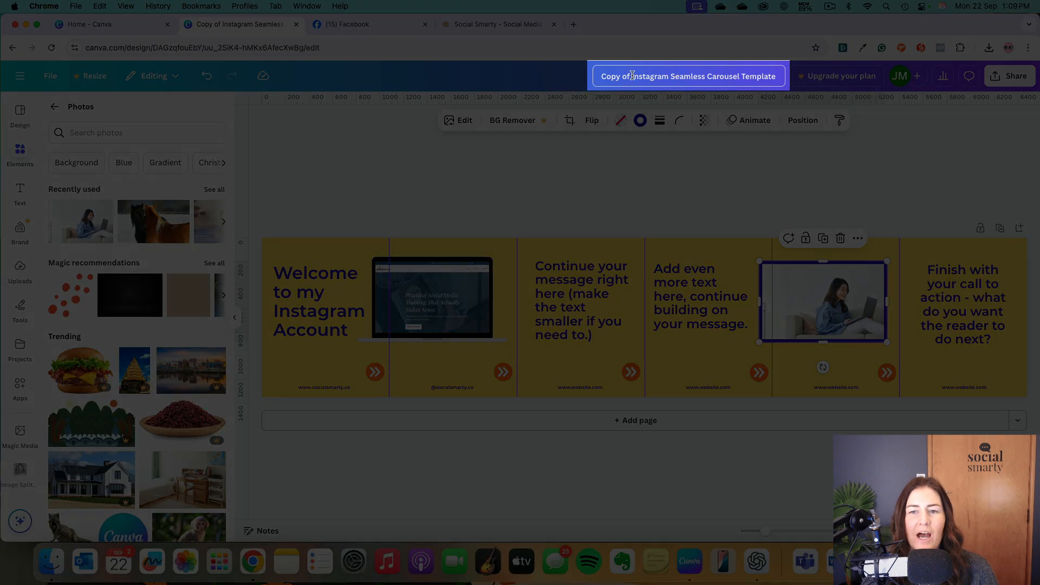
{"action": "left_click_drag", "start_coordinate": [632, 76], "coordinate": [607, 77]}
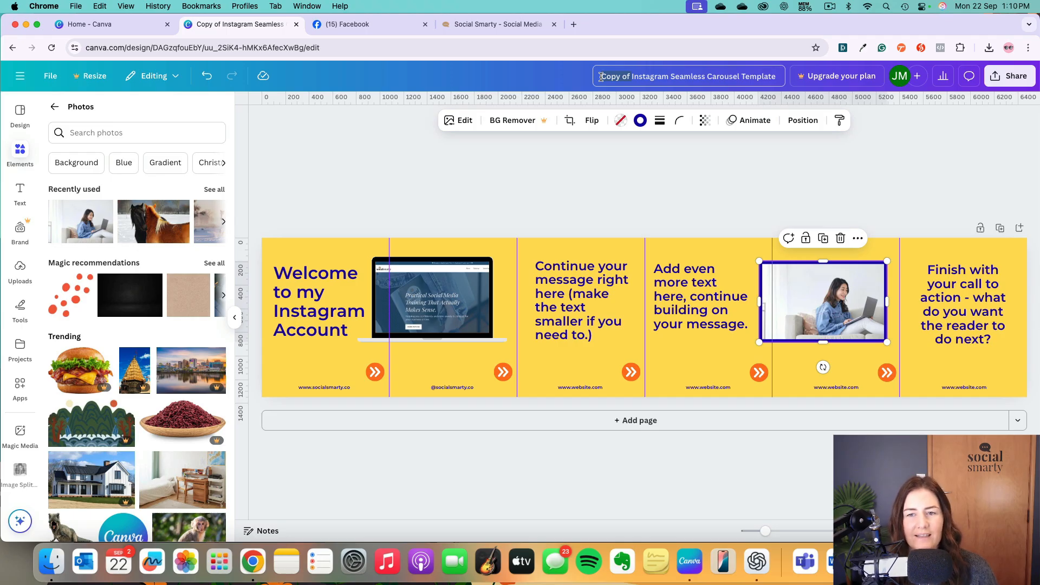
{"action": "key", "text": "BackSpace"}
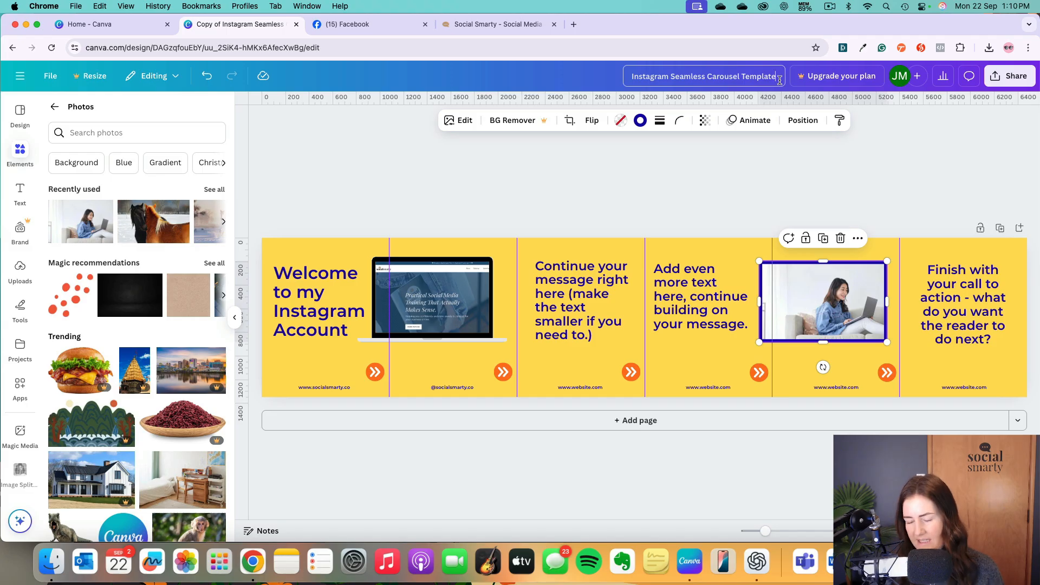
{"action": "key", "text": "BackSpace"}
{"action": "key", "text": "BackSpace"}
{"action": "key", "text": "BackSpace"}
{"action": "key", "text": "BackSpace"}
{"action": "key", "text": "BackSpace"}
{"action": "key", "text": "BackSpace"}
{"action": "key", "text": "BackSpace"}
{"action": "key", "text": "BackSpace"}
{"action": "key", "text": "BackSpace"}
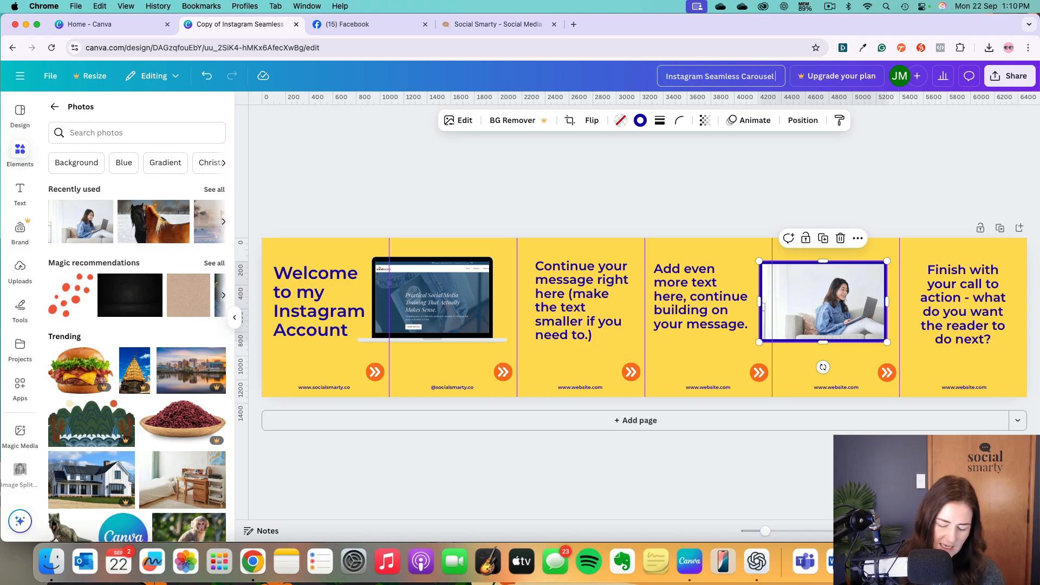
{"action": "type", "text": "- Welcome t"}
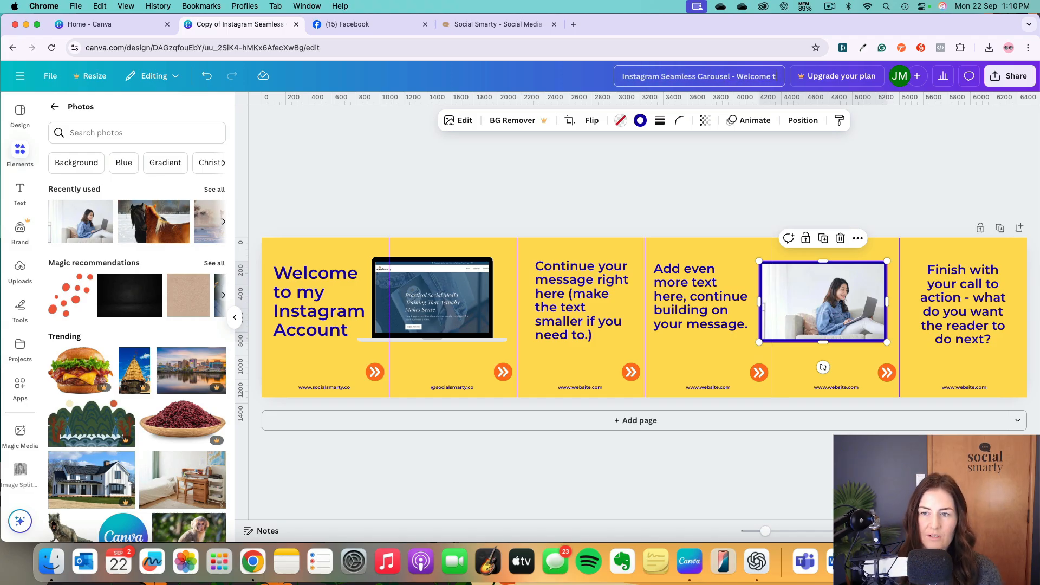
{"action": "type", "text": "o Instagram"}
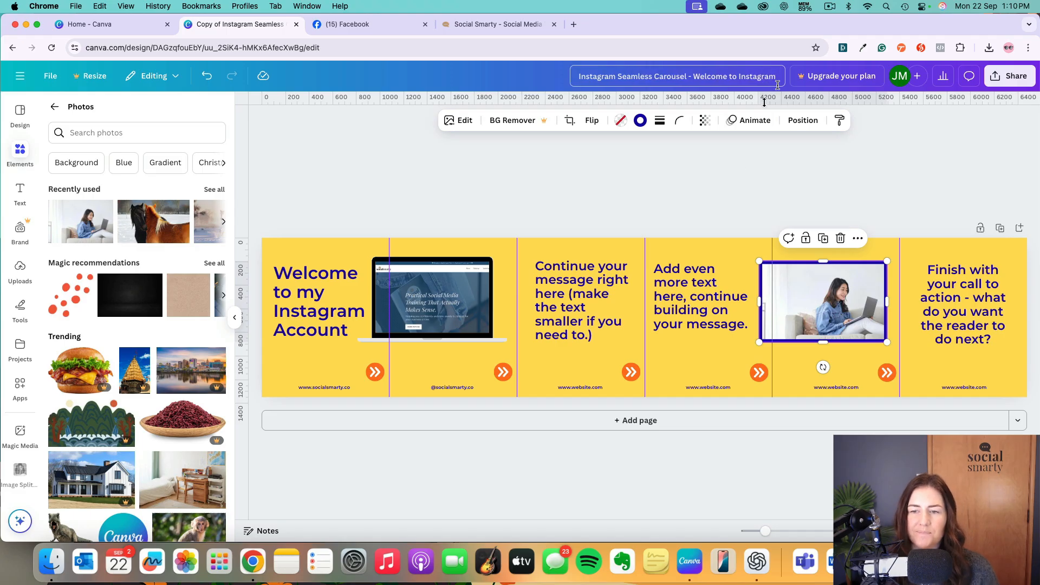
{"action": "left_click", "coordinate": [726, 176]}
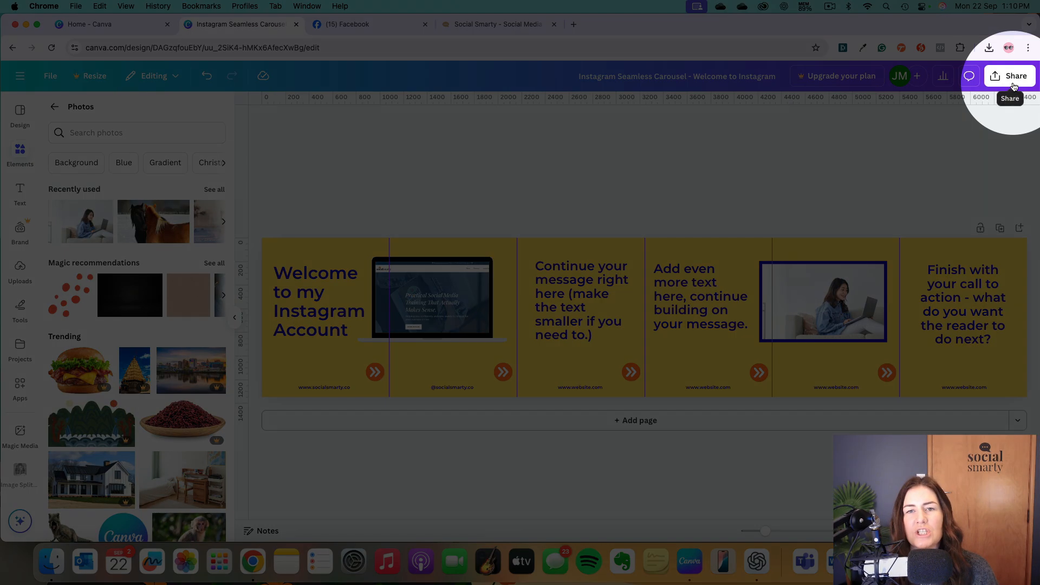
- Download the finished carousel design as a PNG at size 1
{"action": "left_click", "coordinate": [1012, 78]}
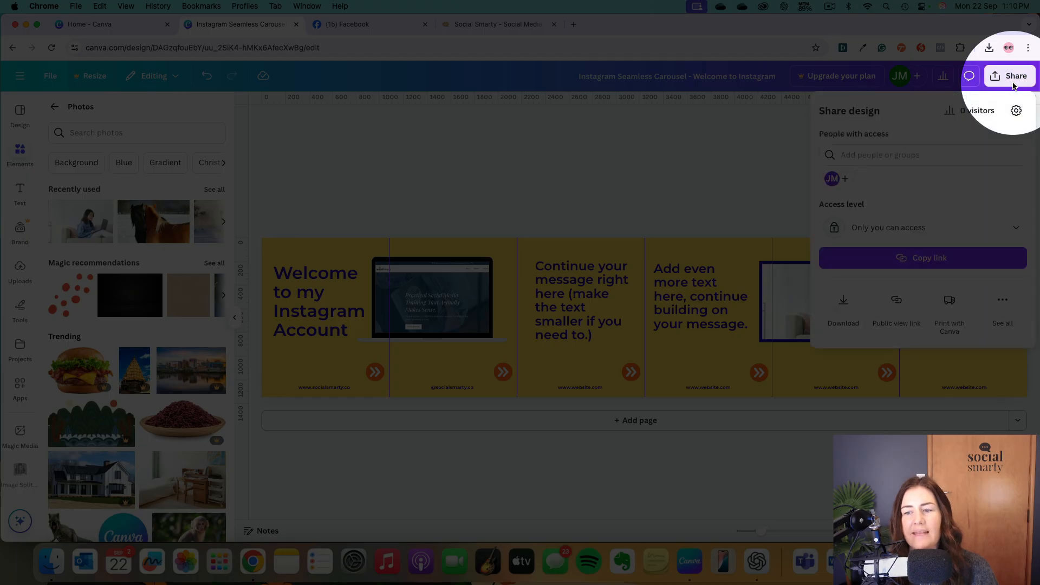
{"action": "left_click", "coordinate": [844, 306]}
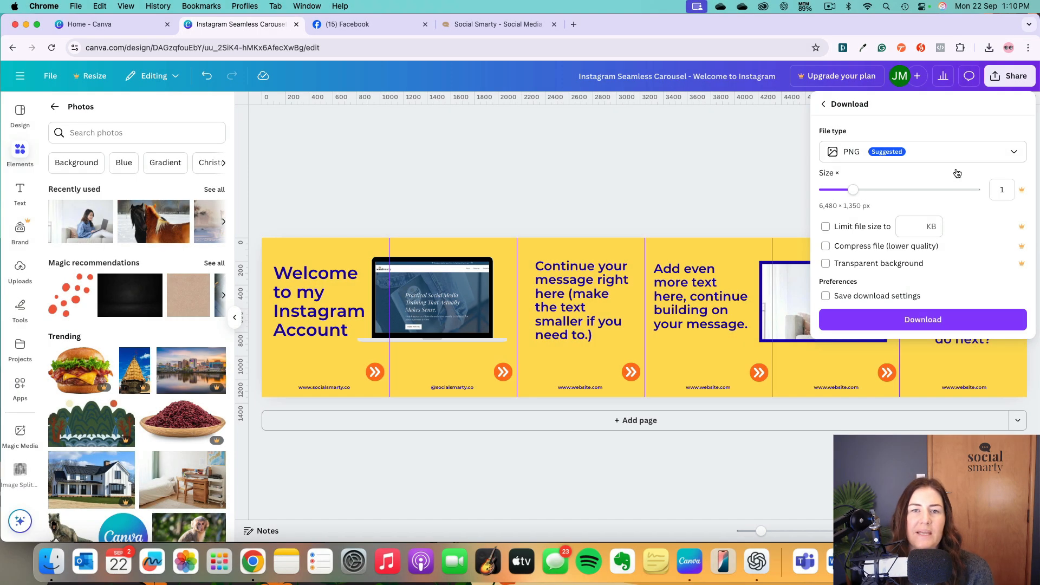
{"action": "left_click", "coordinate": [930, 321]}
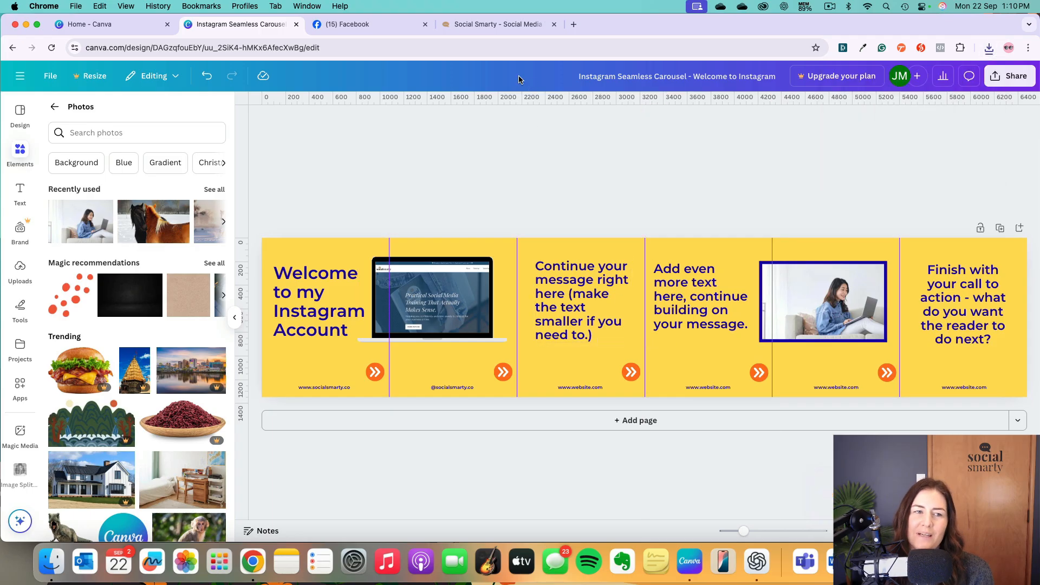
- Return to the Canva home page and create a new blank Instagram Post (4:5) design from the social media formats
{"action": "left_click", "coordinate": [98, 28]}
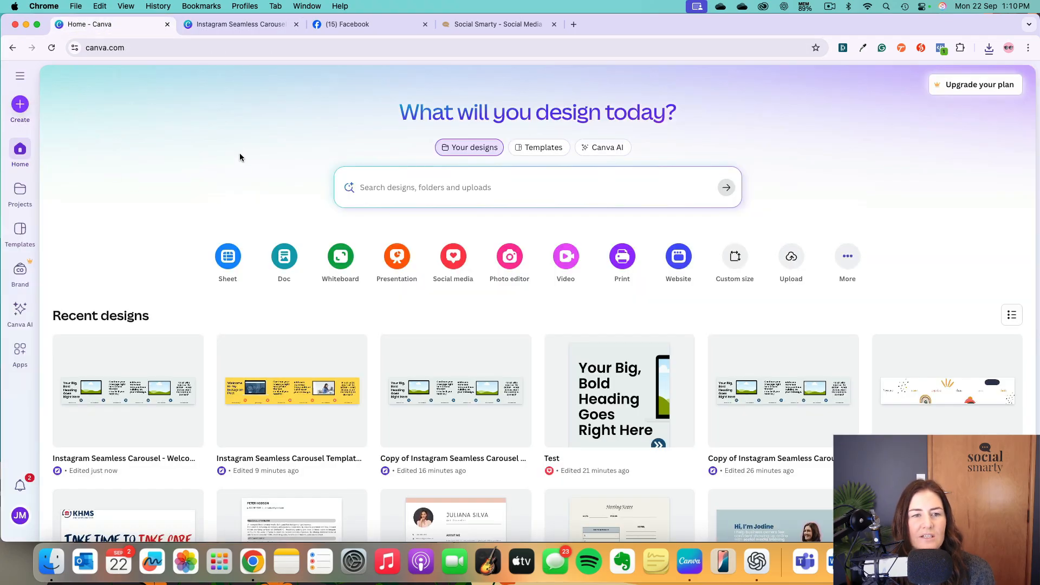
{"action": "left_click", "coordinate": [243, 25]}
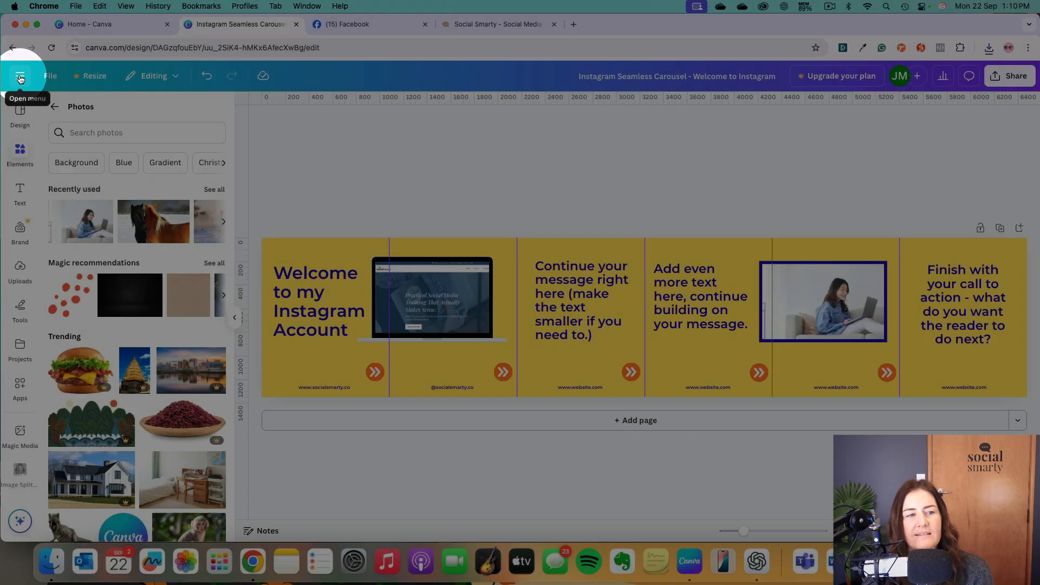
{"action": "left_click", "coordinate": [20, 76]}
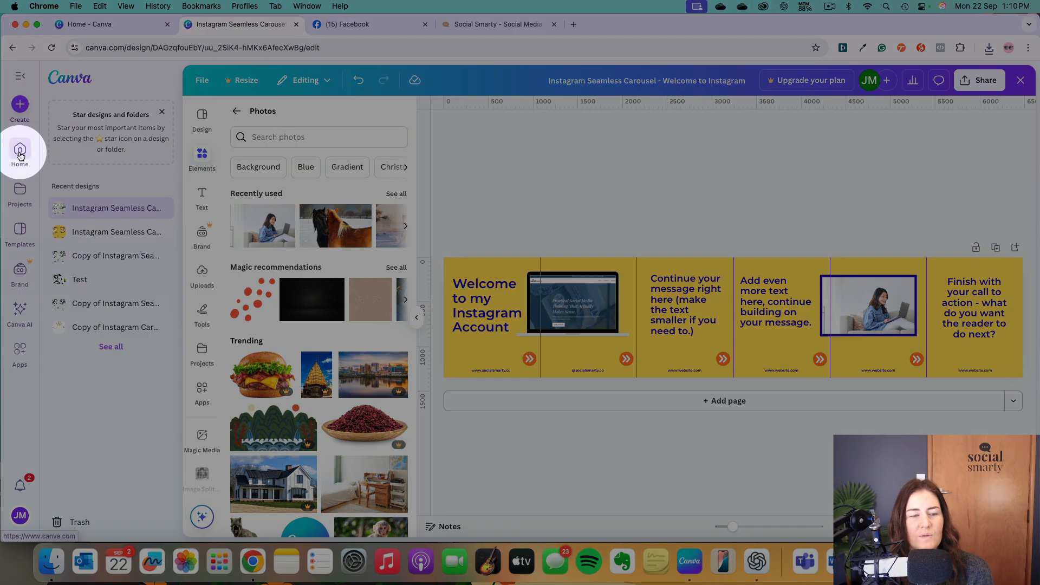
{"action": "left_click", "coordinate": [20, 156]}
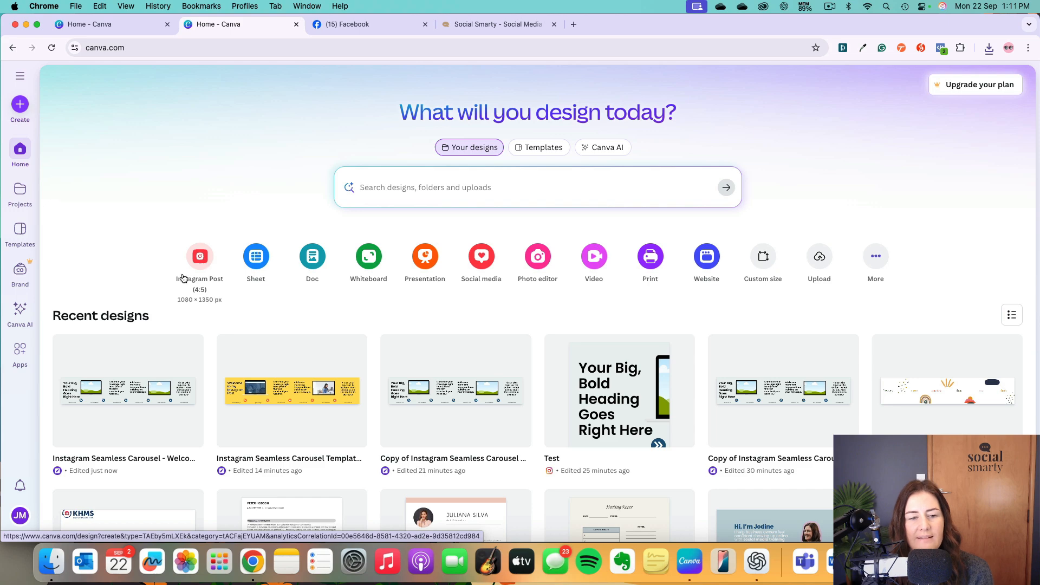
{"action": "left_click", "coordinate": [186, 264]}
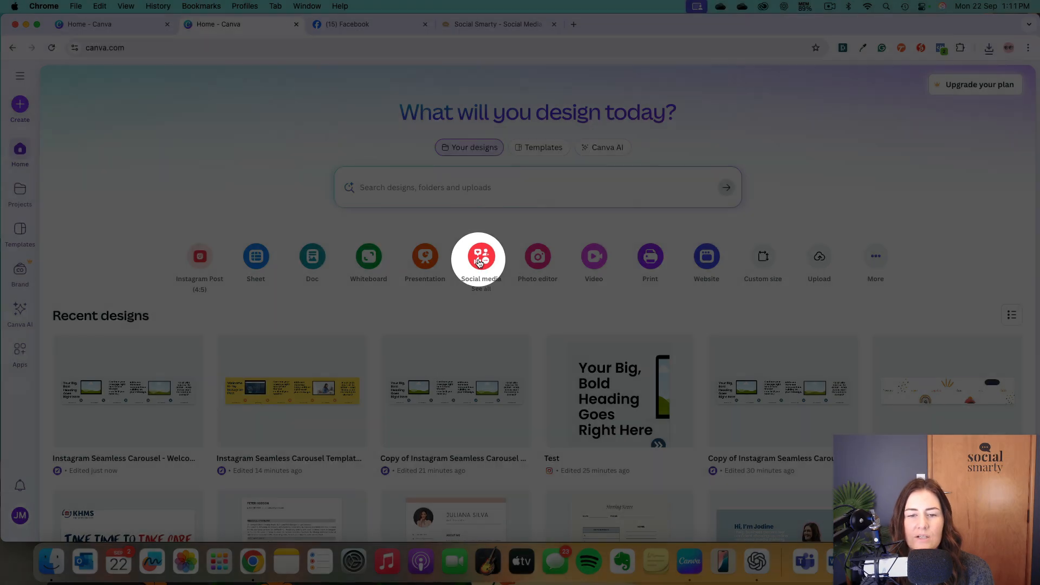
{"action": "left_click", "coordinate": [479, 262]}
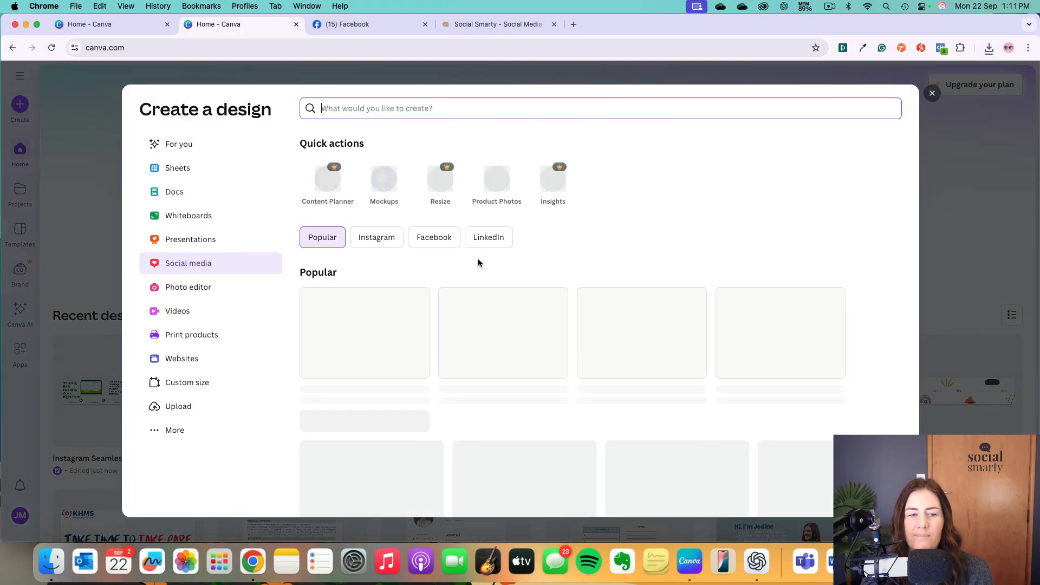
{"action": "left_click", "coordinate": [379, 240]}
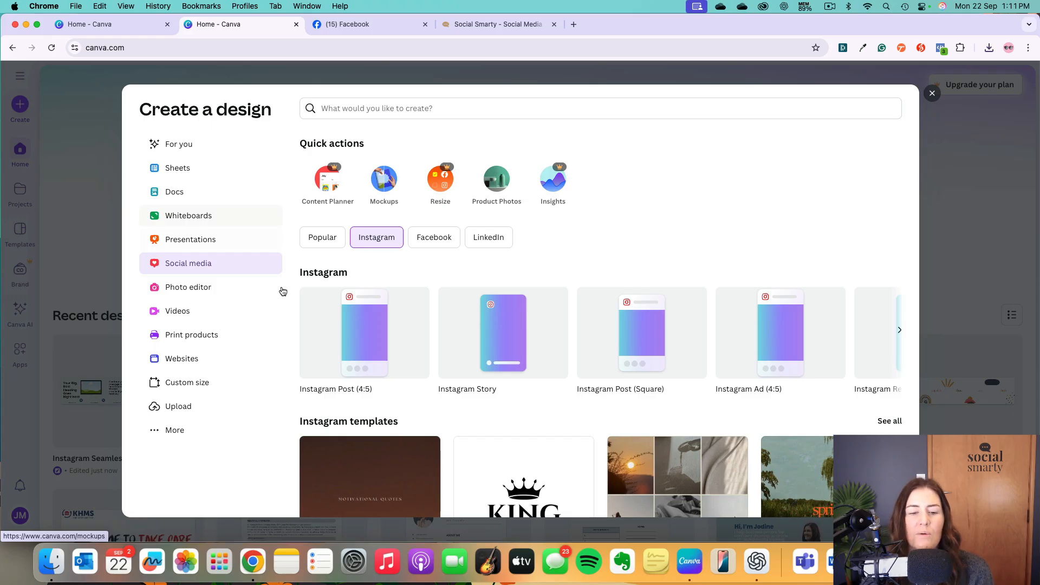
{"action": "left_click", "coordinate": [370, 339]}
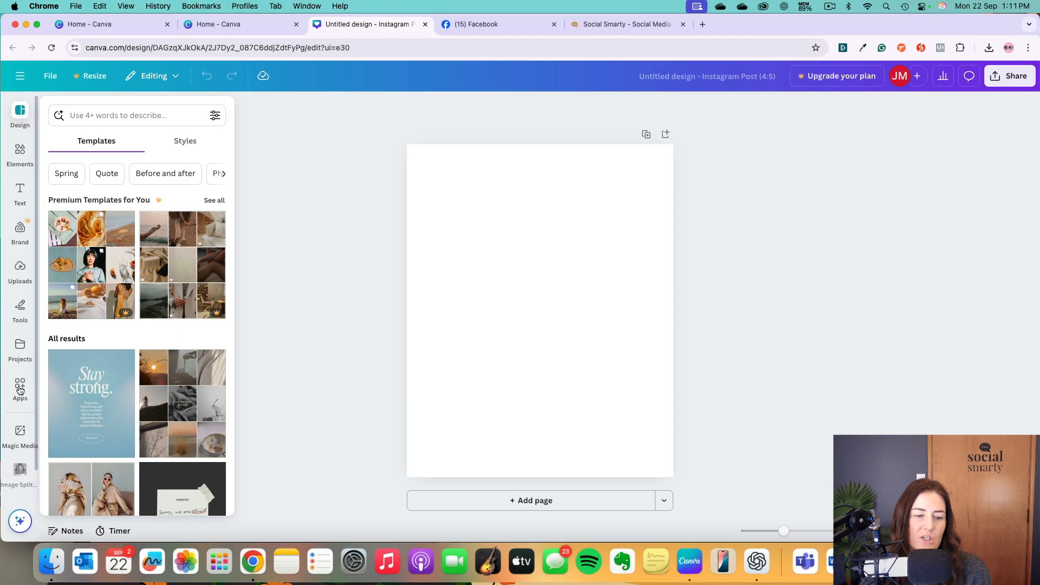
- Search the Canva apps for Image Splitter and open that app in the new design
{"action": "left_click", "coordinate": [20, 388]}
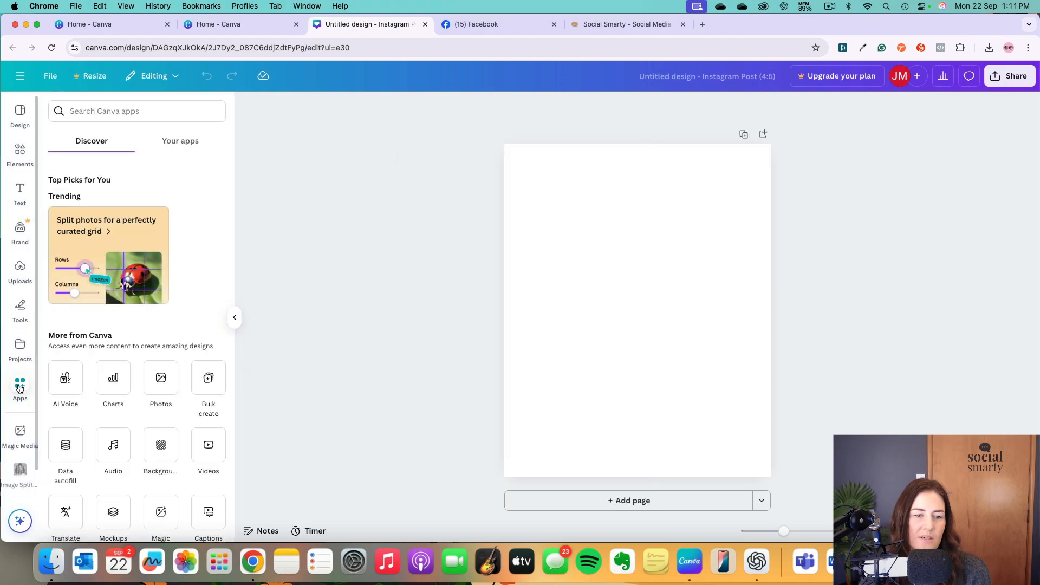
{"action": "left_click", "coordinate": [105, 112]}
{"action": "type", "text": "Imag"}
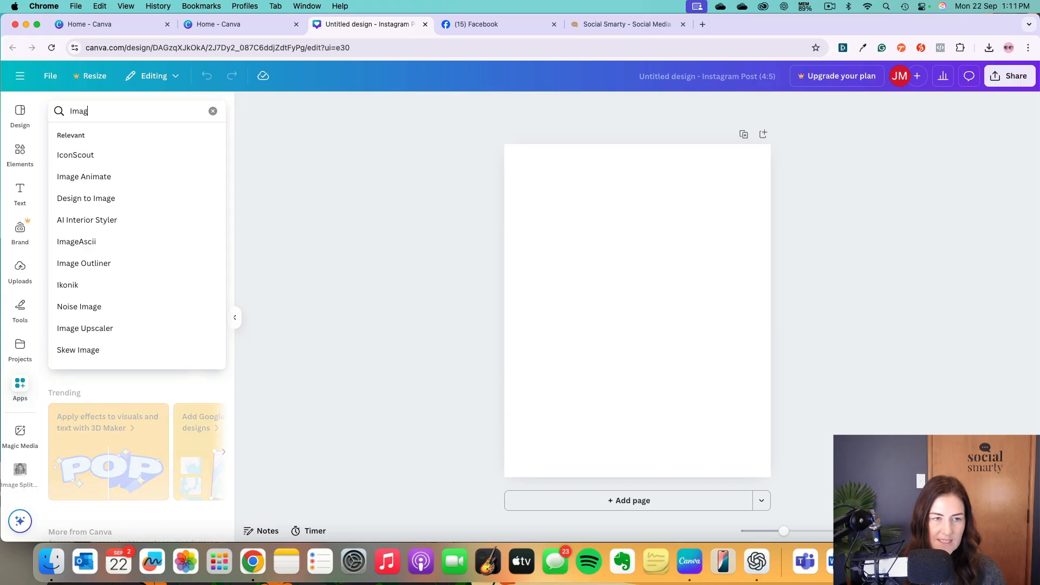
{"action": "type", "text": "e Spli"}
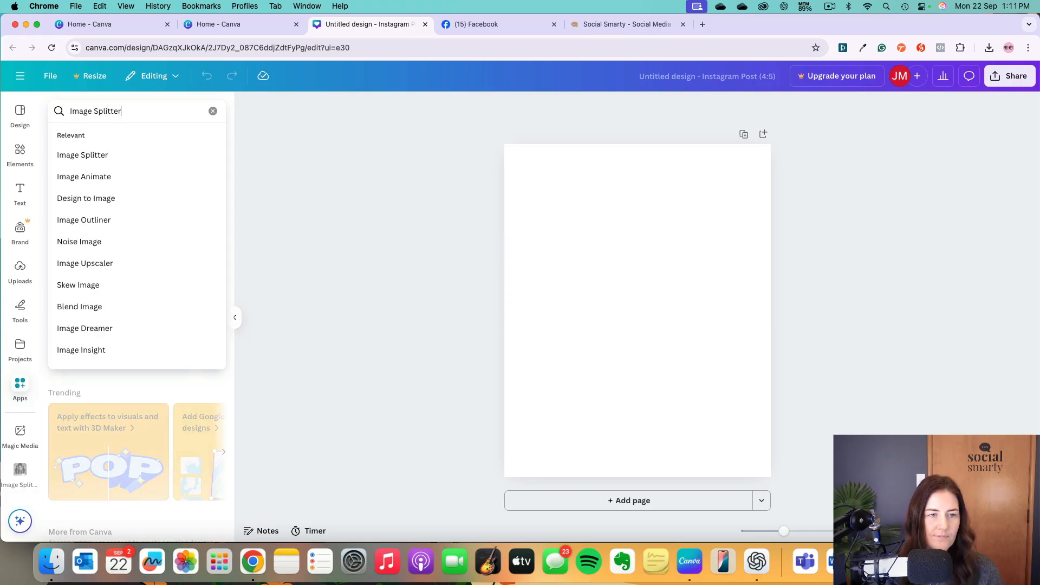
{"action": "type", "text": "tter"}
{"action": "key", "text": "Return"}
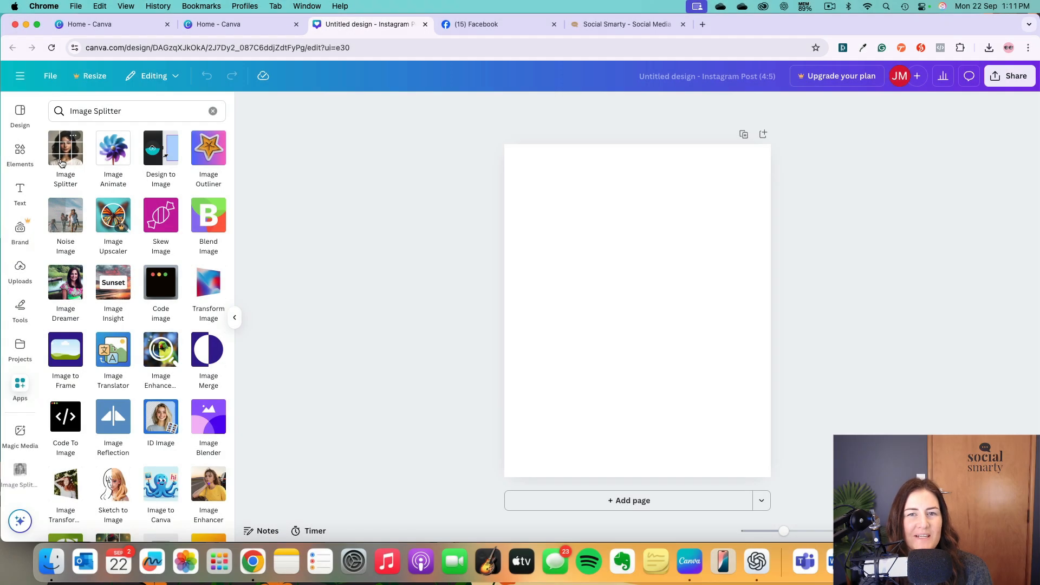
{"action": "left_click", "coordinate": [65, 157]}
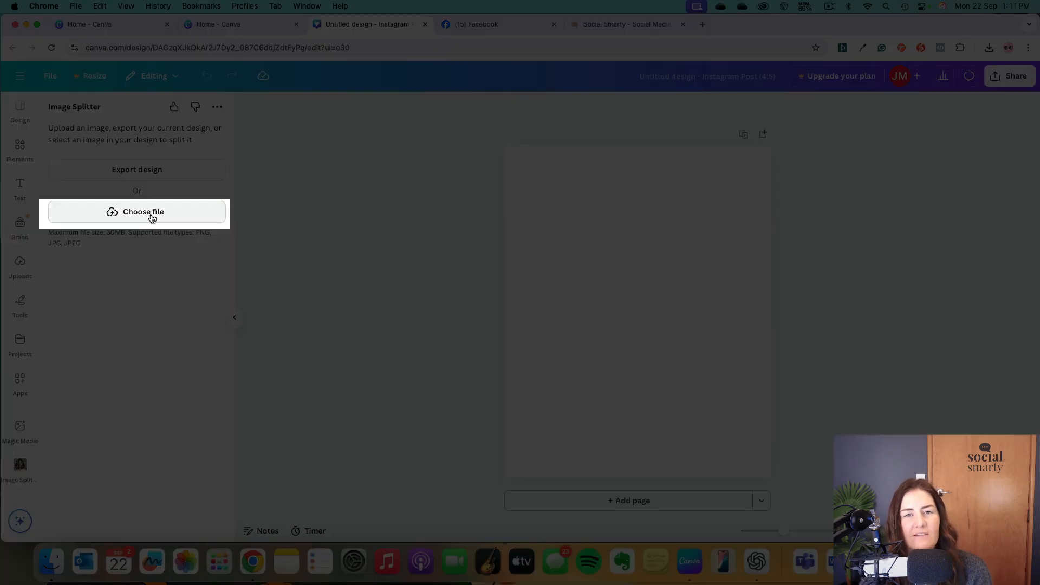
- Load Instagram Seamless Carousel - Welcome to Instagram.png from the Downloads folder into Image Splitter
{"action": "left_click", "coordinate": [152, 215]}
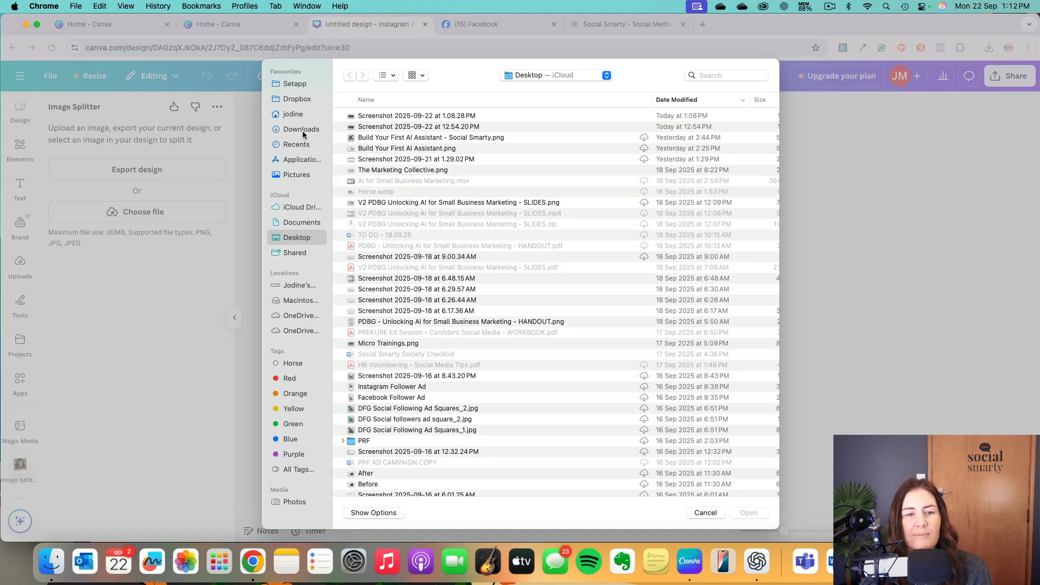
{"action": "left_click", "coordinate": [303, 133]}
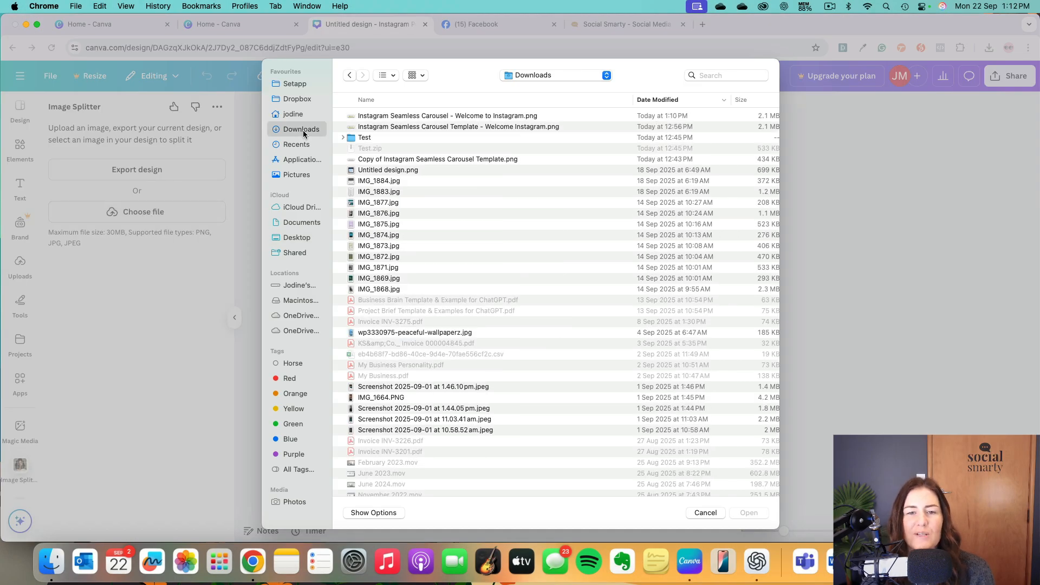
{"action": "double_click", "coordinate": [455, 115]}
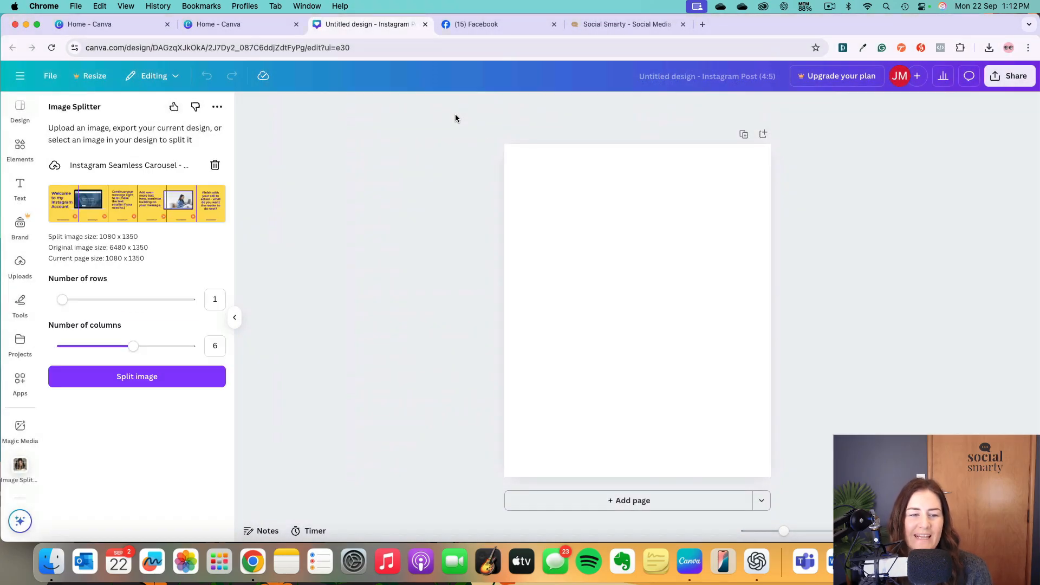
- Split the carousel image into 1 row and 6 columns and add all the resulting images to new pages
{"action": "mouse_move", "coordinate": [63, 299]}
{"action": "left_mouse_down"}
{"action": "mouse_move", "coordinate": [151, 299]}
{"action": "mouse_move", "coordinate": [62, 300]}
{"action": "left_mouse_up"}
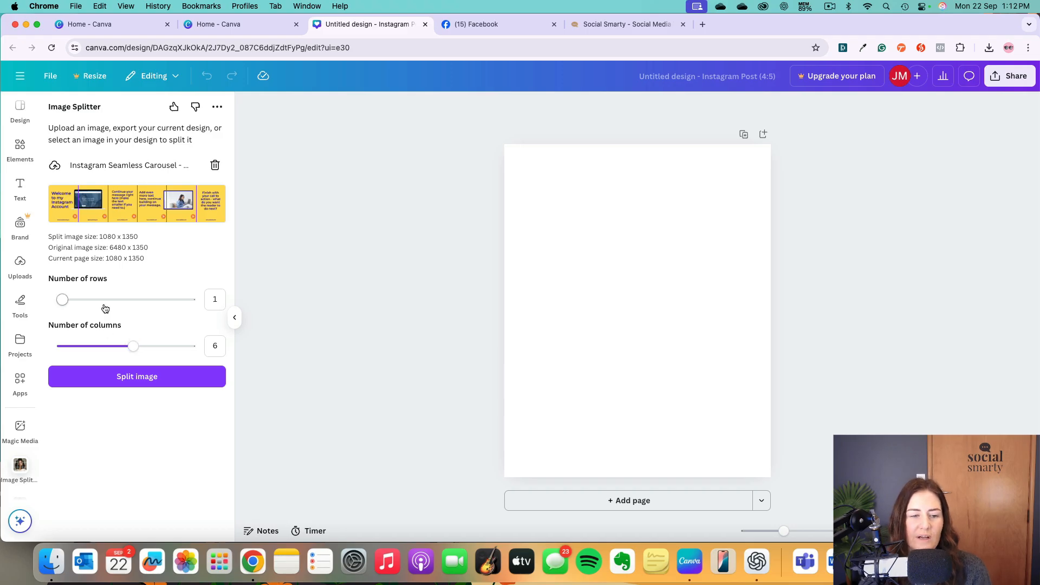
{"action": "left_click", "coordinate": [139, 383]}
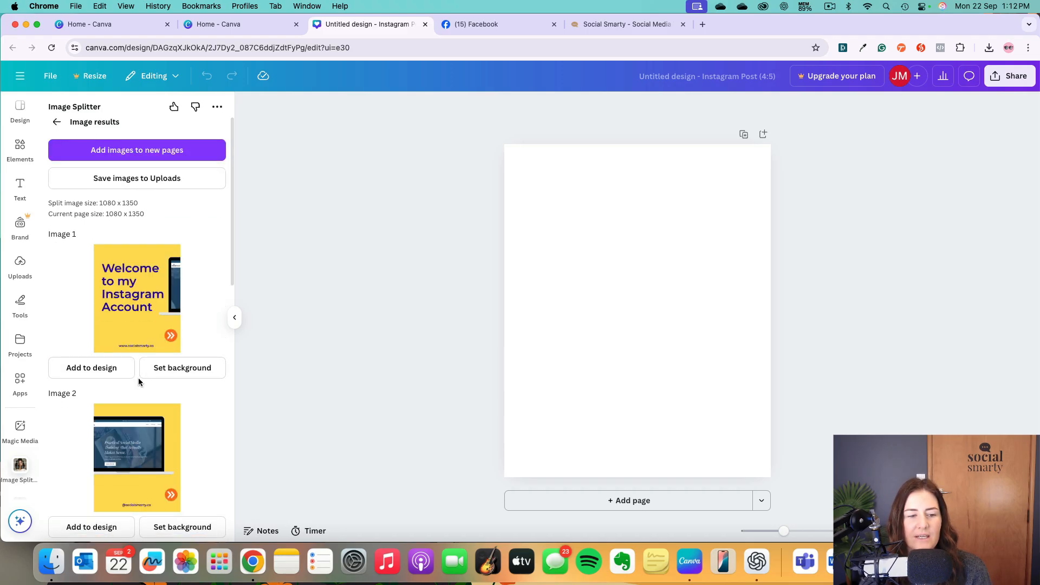
{"action": "scroll", "coordinate": [199, 308], "scroll_direction": "down", "scroll_amount": 8}
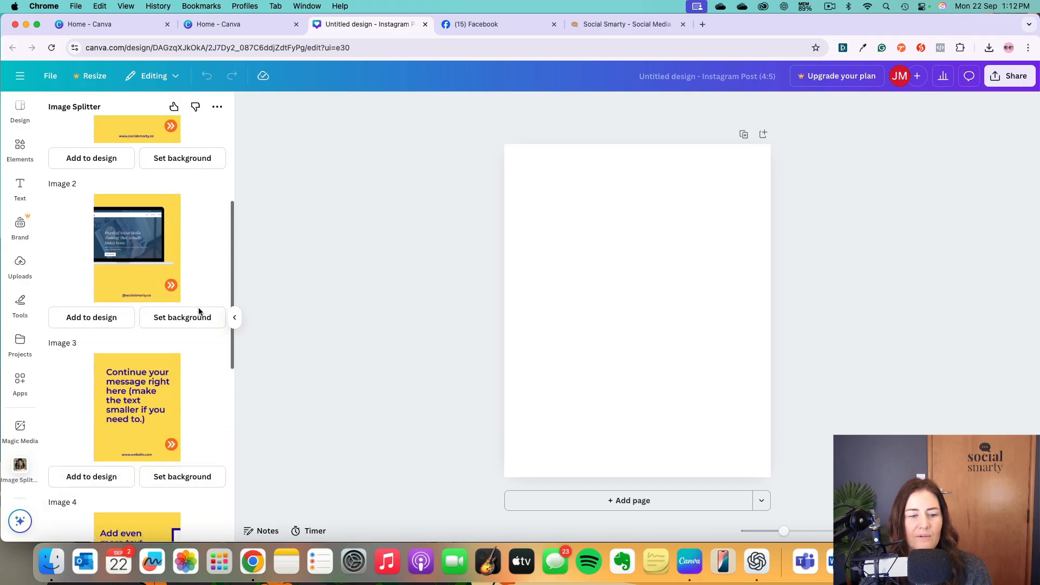
{"action": "scroll", "coordinate": [198, 312], "scroll_direction": "down", "scroll_amount": 5}
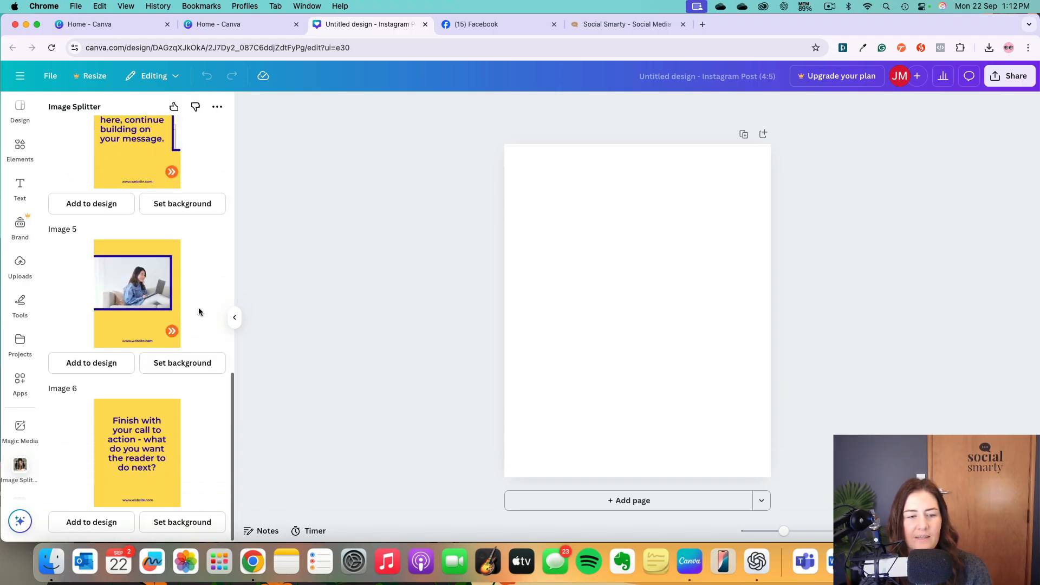
{"action": "scroll", "coordinate": [198, 311], "scroll_direction": "up", "scroll_amount": 15}
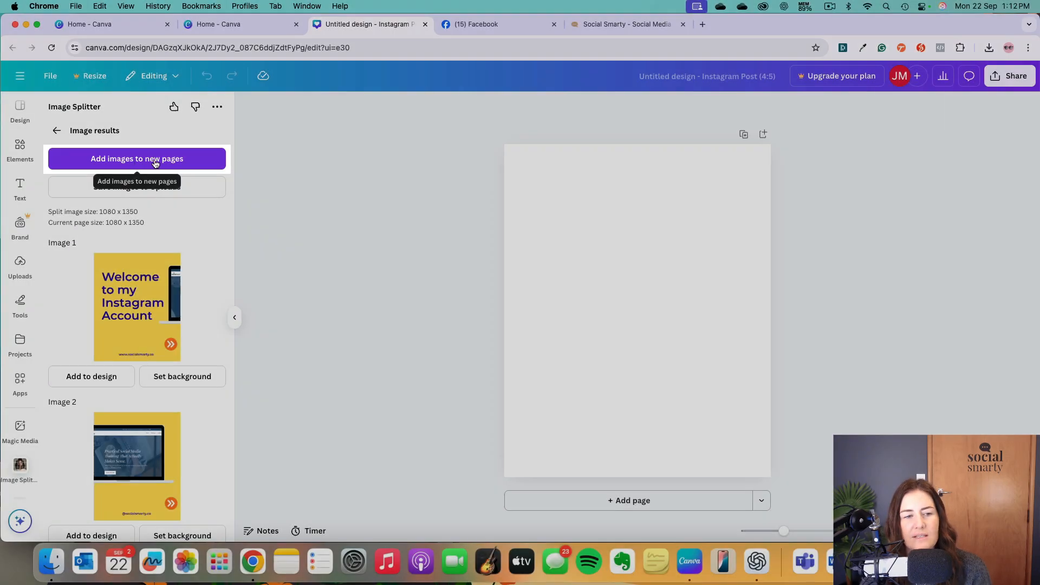
{"action": "left_click", "coordinate": [155, 161]}
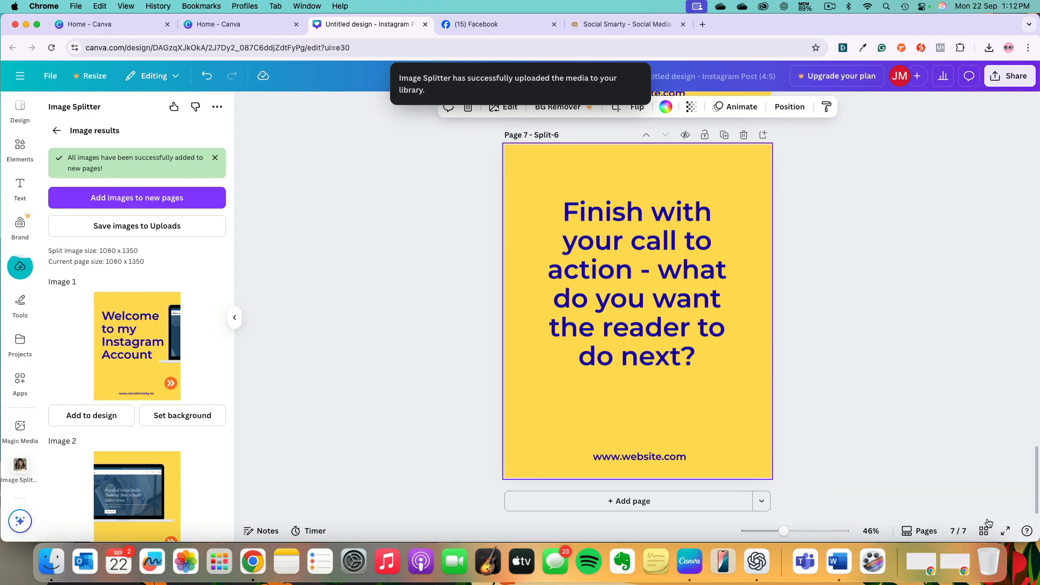
- Show all pages in grid view and delete the blank first page
{"action": "left_click", "coordinate": [985, 532]}
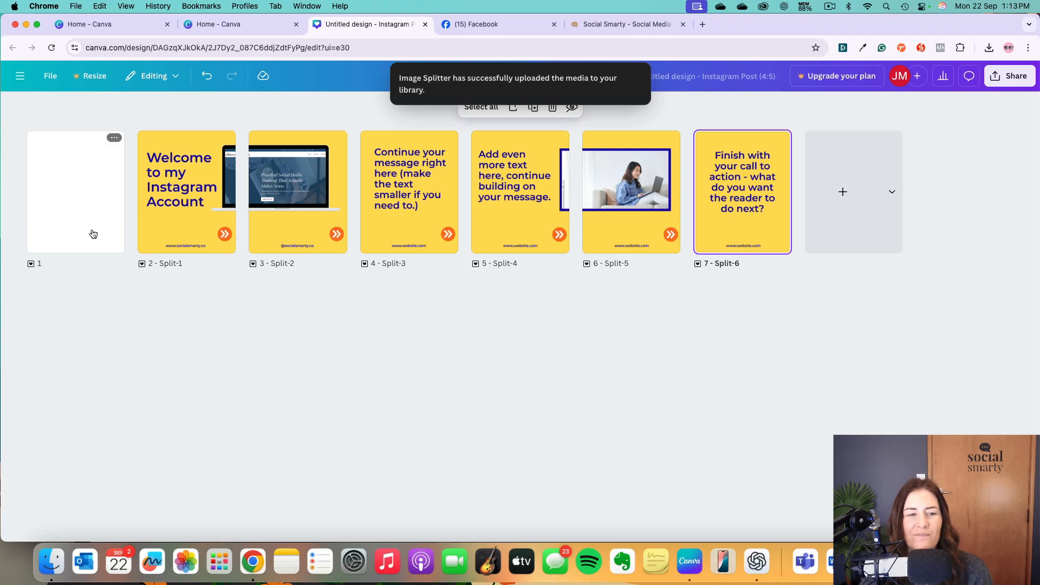
{"action": "left_click", "coordinate": [77, 202]}
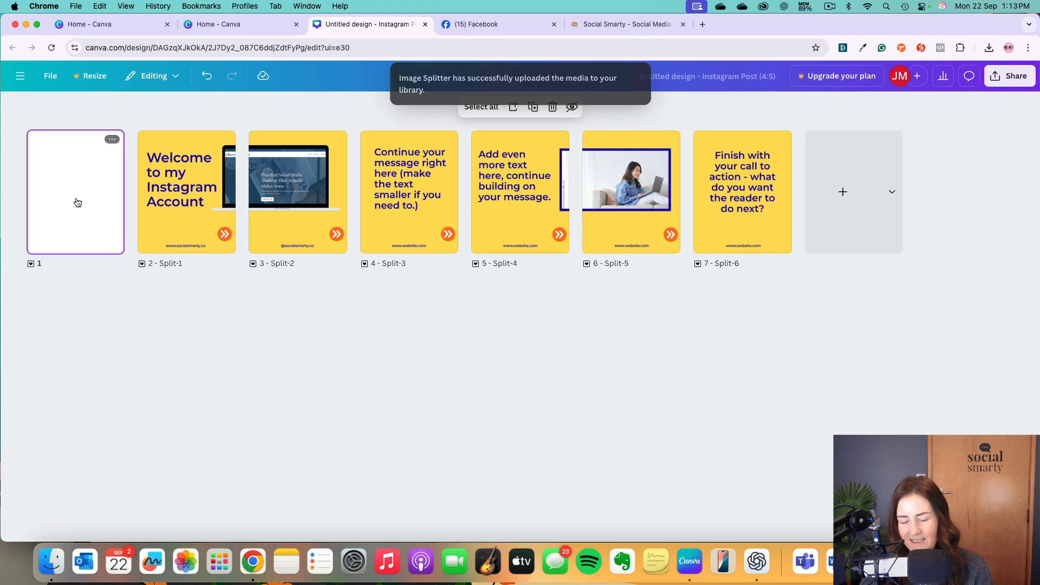
{"action": "key", "text": "Delete"}
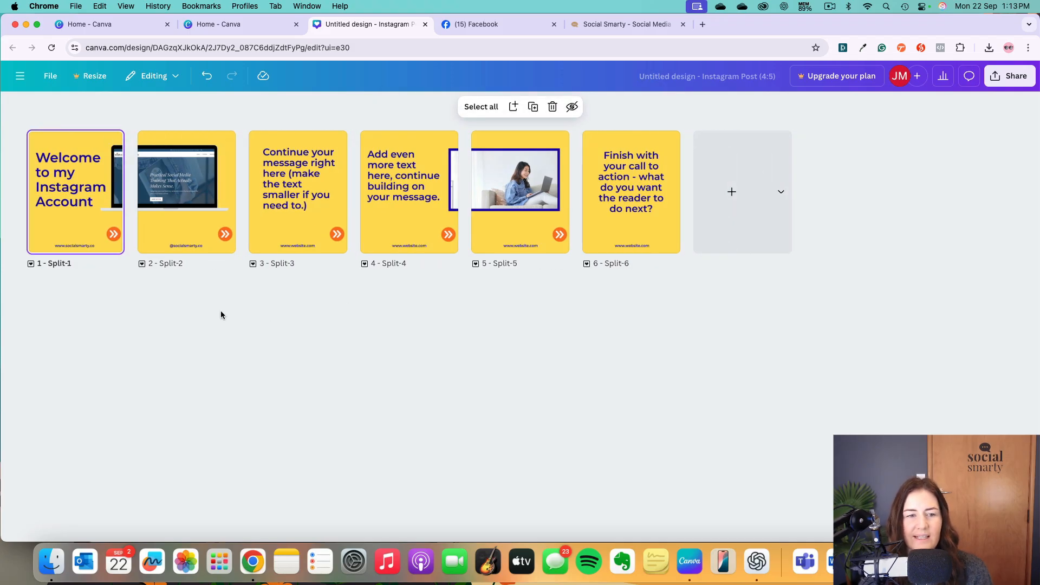
{"action": "left_click", "coordinate": [220, 312]}
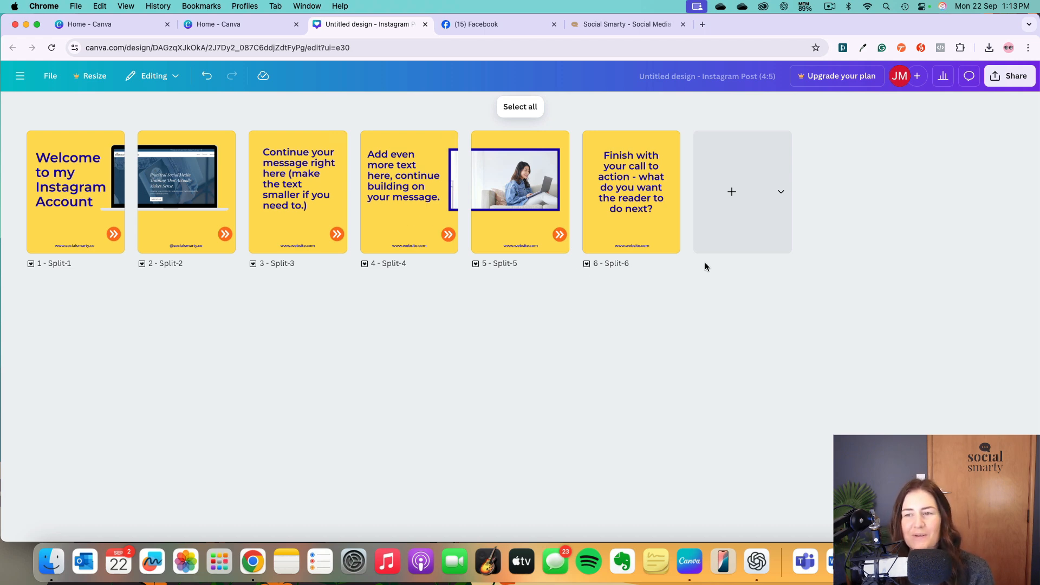
- Rename the untitled design as Instagram Carousel 6 Images
{"action": "left_click", "coordinate": [670, 84]}
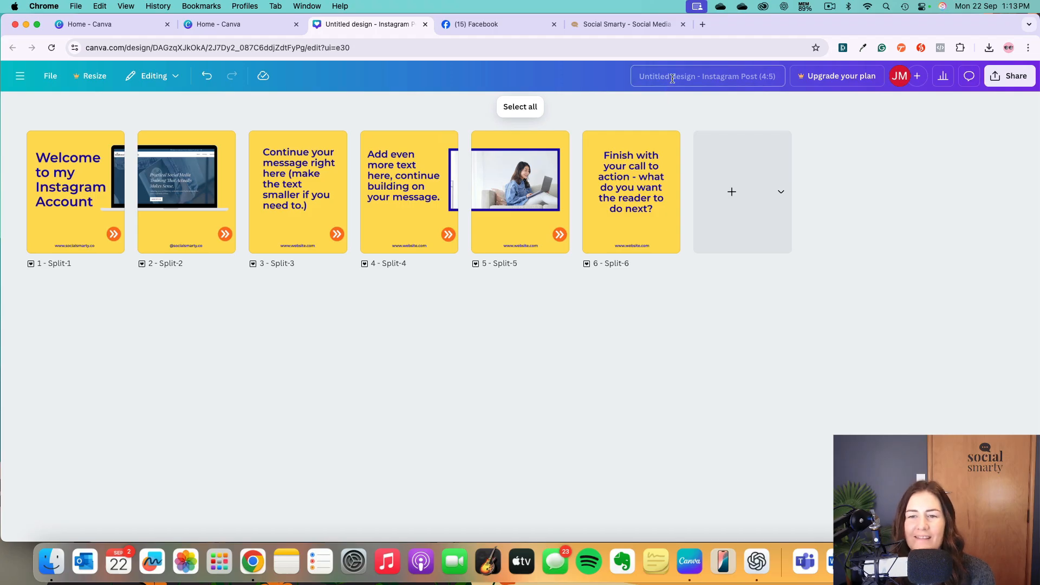
{"action": "key", "text": "BackSpace"}
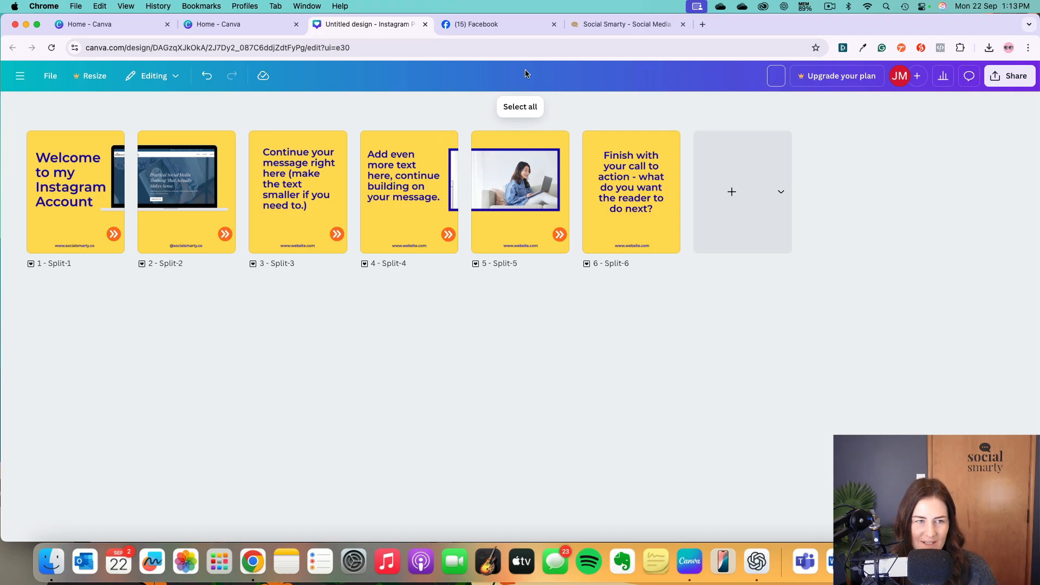
{"action": "type", "text": "Ima"}
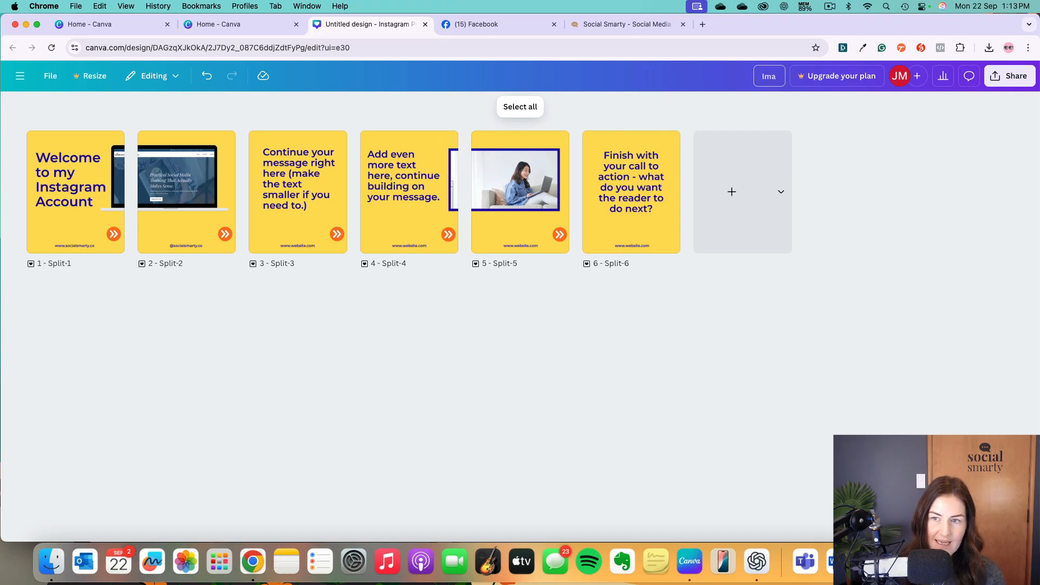
{"action": "key", "text": "BackSpace"}
{"action": "key", "text": "BackSpace"}
{"action": "key", "text": "BackSpace"}
{"action": "type", "text": "Instagram"}
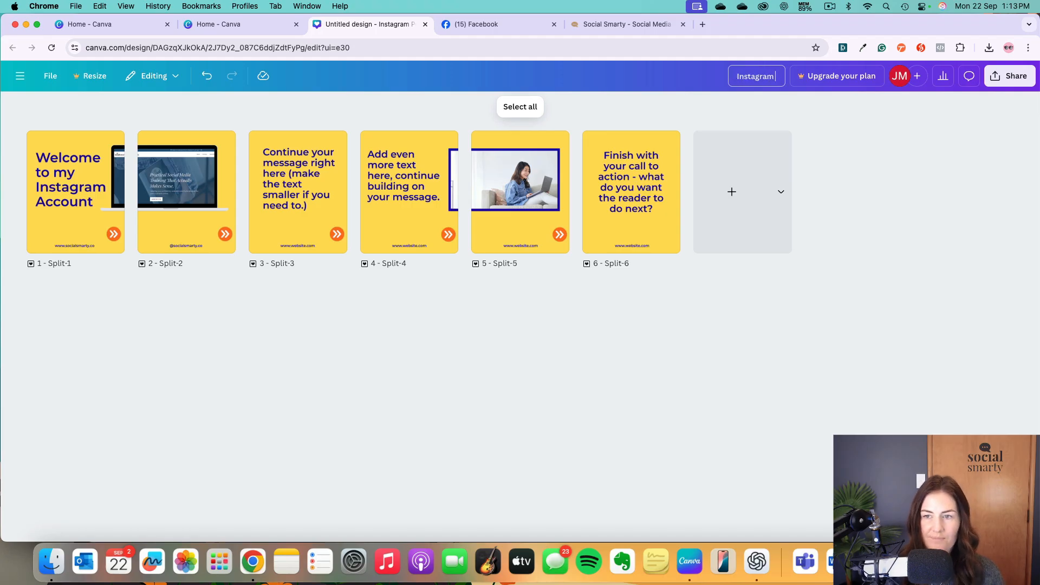
{"action": "type", "text": " Carousel"}
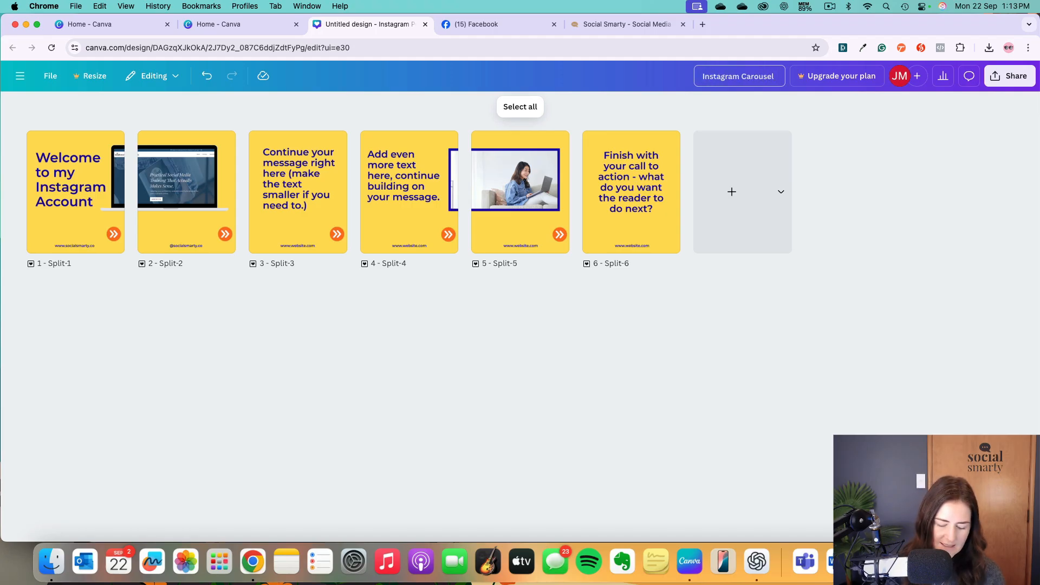
{"action": "type", "text": " 6 Images"}
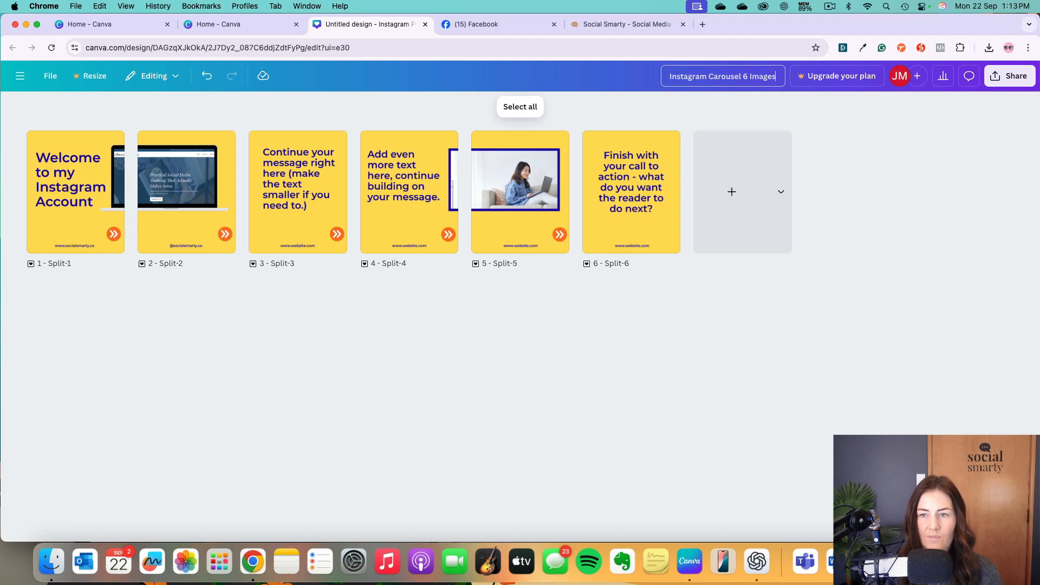
- Confirm the design name and download pages 1–6 of the carousel as PNG images
{"action": "key", "text": "Return"}
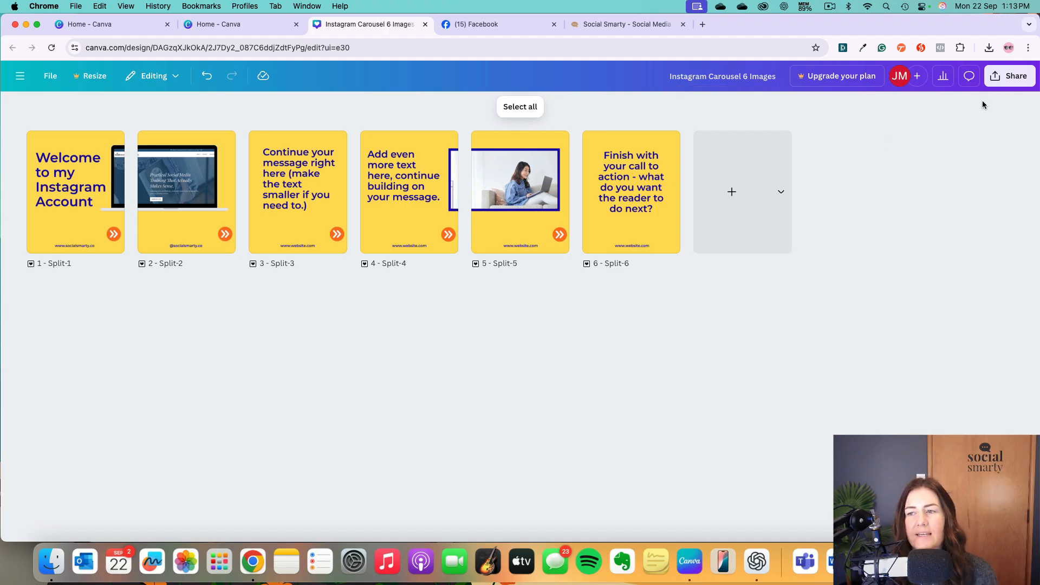
{"action": "left_click", "coordinate": [1004, 82]}
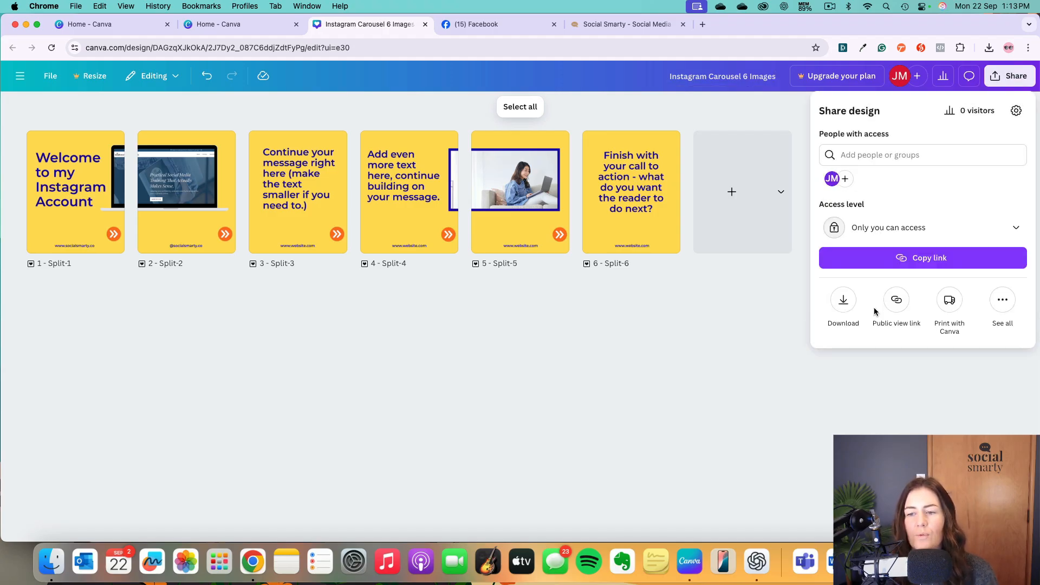
{"action": "left_click", "coordinate": [845, 300]}
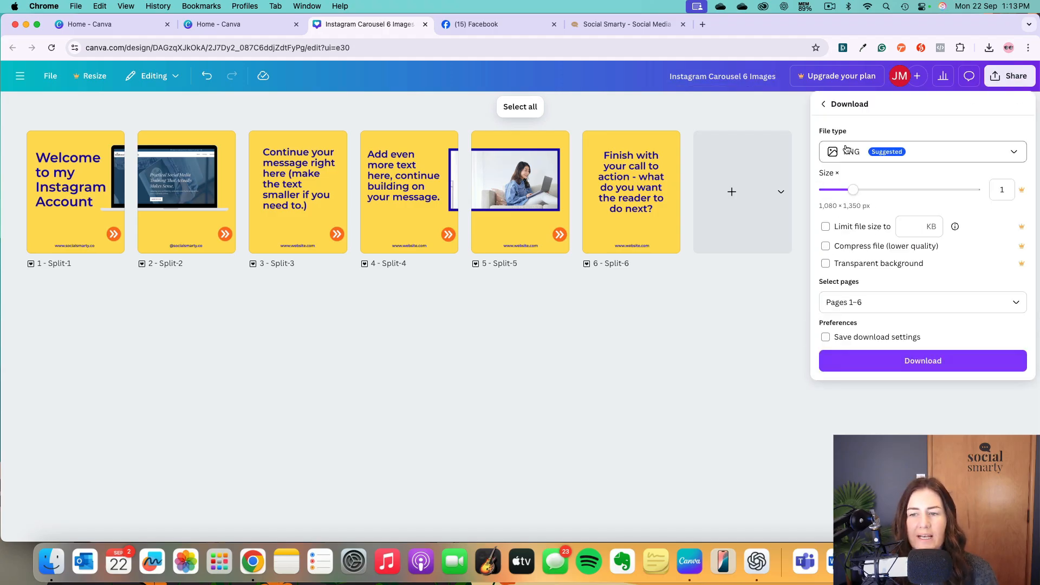
{"action": "left_click", "coordinate": [925, 361]}
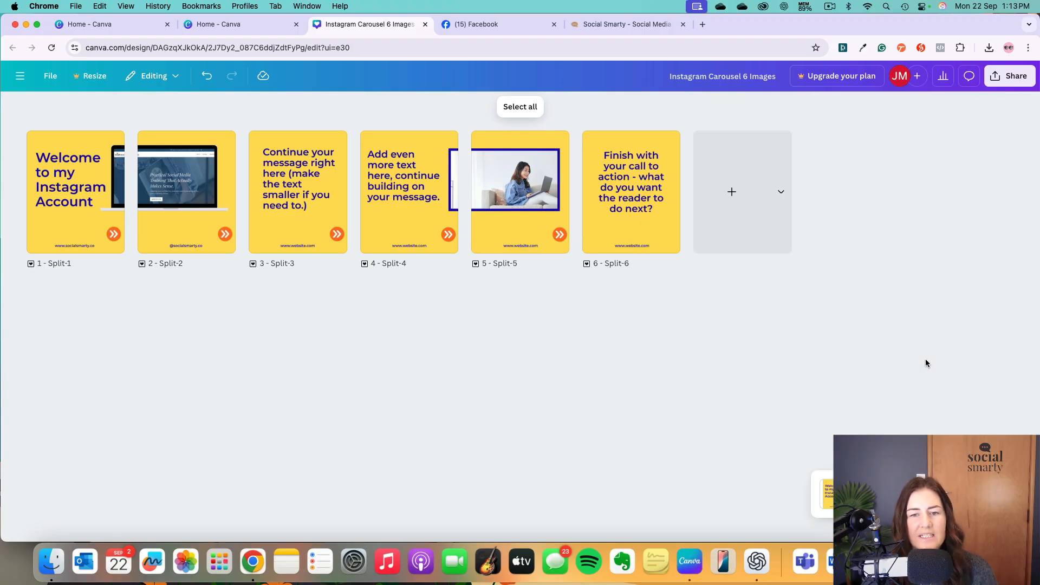
- Extract the downloaded Instagram Carousel 6 Images archive and check the split images in its folder
{"action": "mouse_move", "coordinate": [876, 67]}
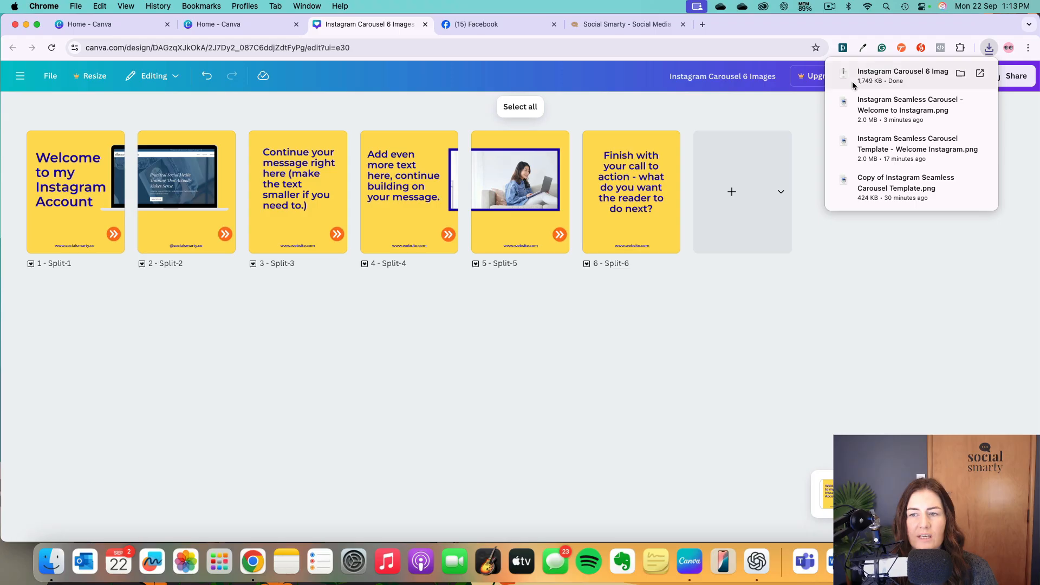
{"action": "left_click", "coordinate": [875, 80]}
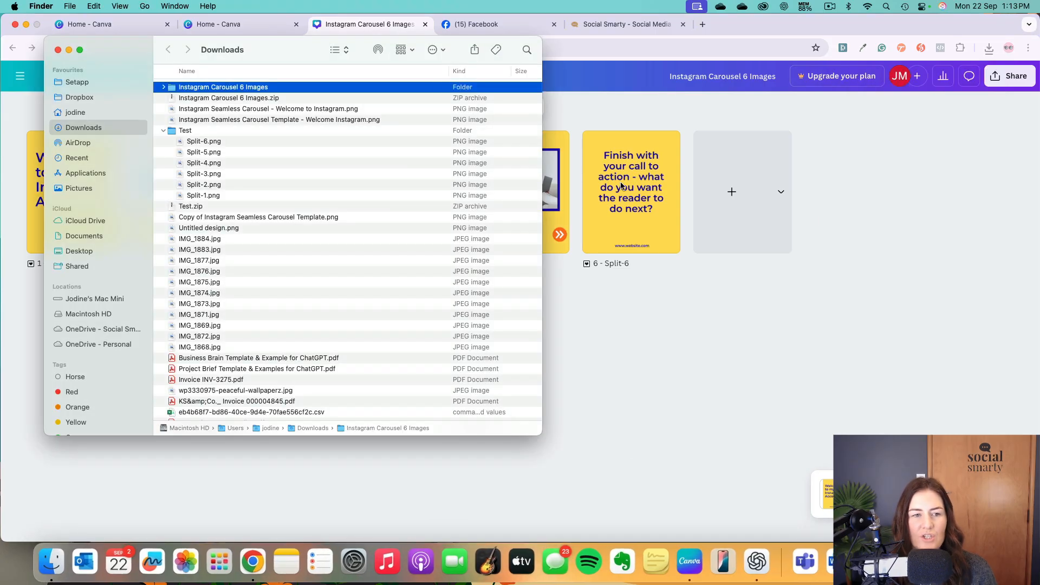
{"action": "double_click", "coordinate": [258, 88]}
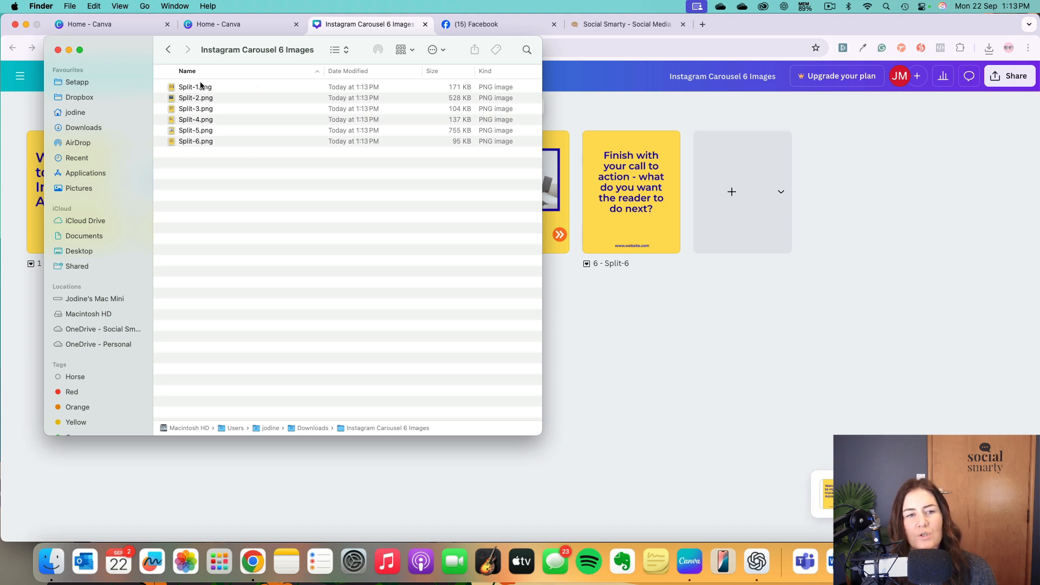
{"action": "left_click", "coordinate": [926, 264]}
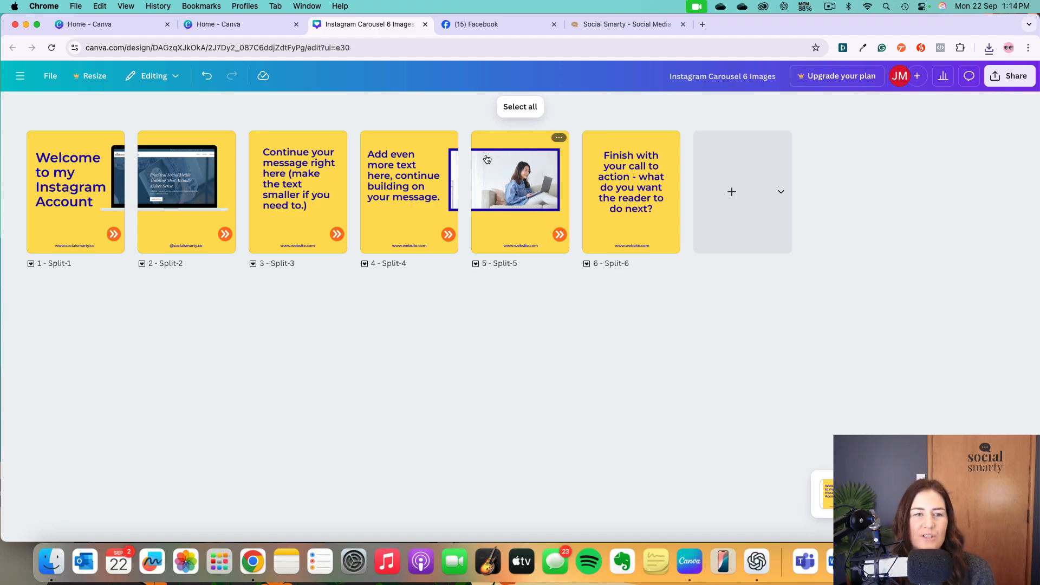
- Switch to the Facebook page, go to its Meta Business Suite, and start a new post
{"action": "left_click", "coordinate": [498, 25]}
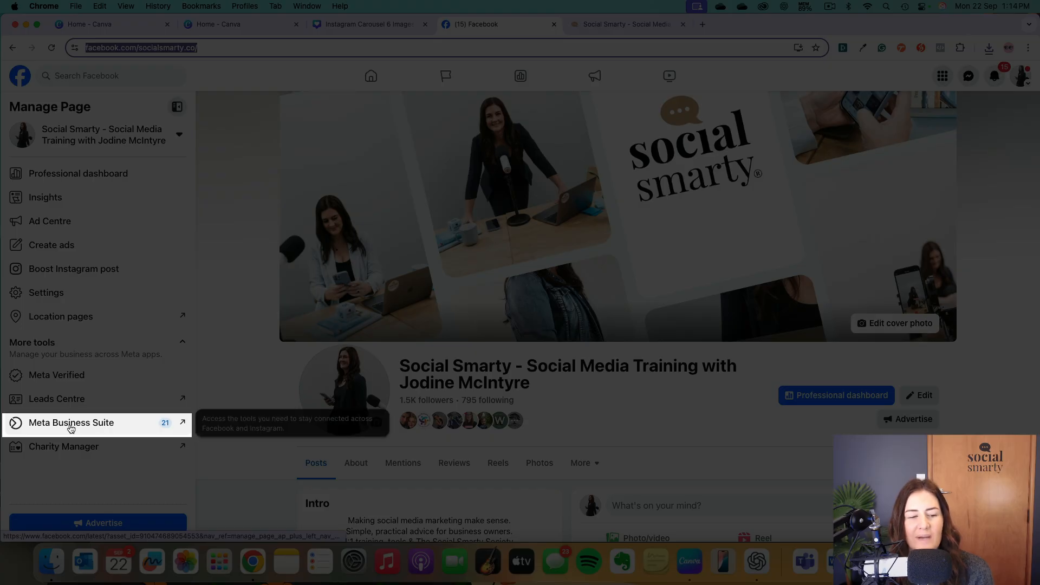
{"action": "left_click", "coordinate": [81, 428]}
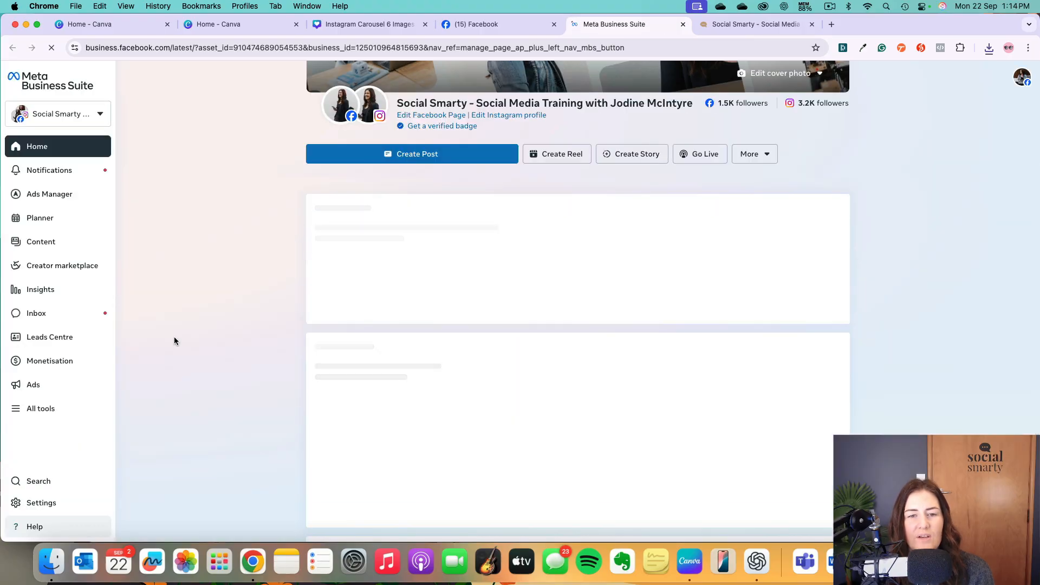
{"action": "scroll", "coordinate": [174, 337], "scroll_direction": "up", "scroll_amount": 3}
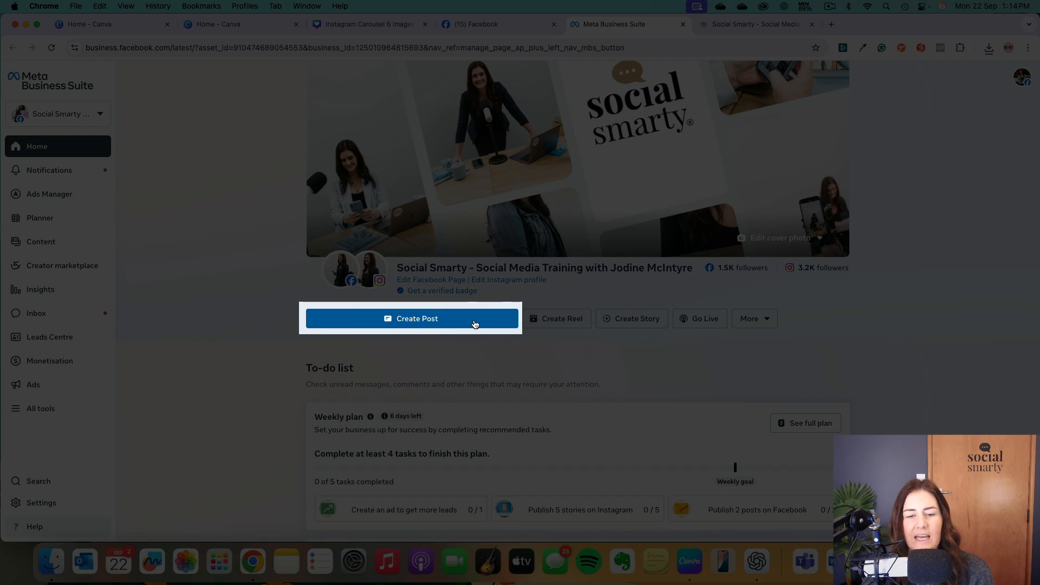
{"action": "left_click", "coordinate": [476, 324]}
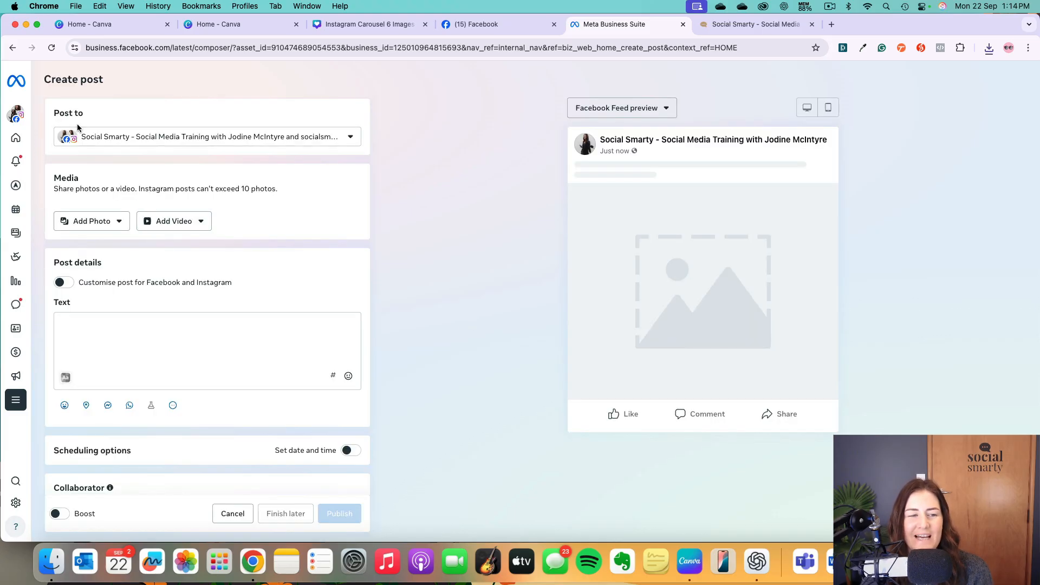
- Exclude the Facebook page from the post destinations, keeping only the socialsmarty.co Instagram account
{"action": "left_click", "coordinate": [241, 139]}
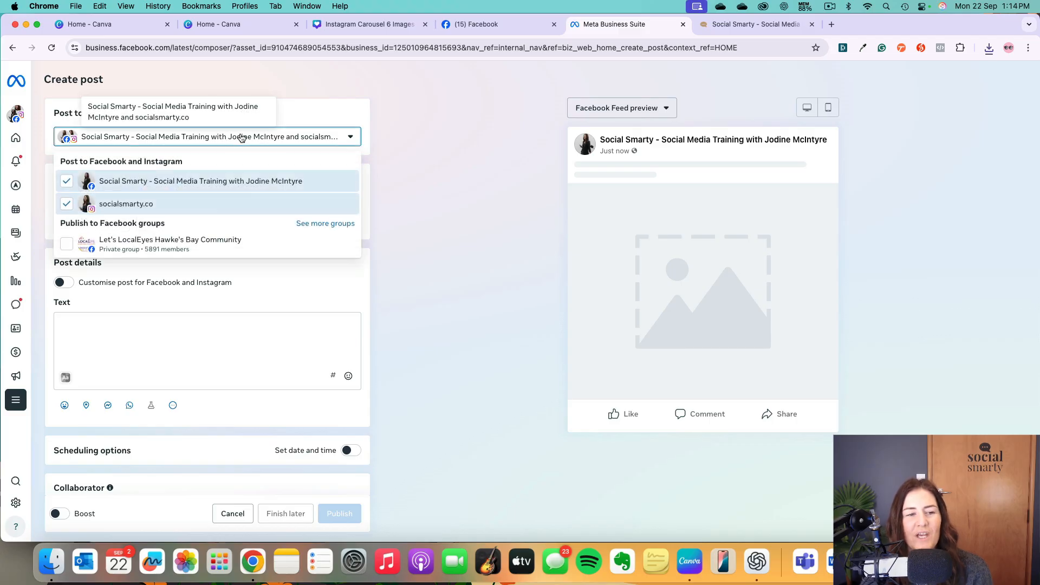
{"action": "left_click", "coordinate": [184, 186]}
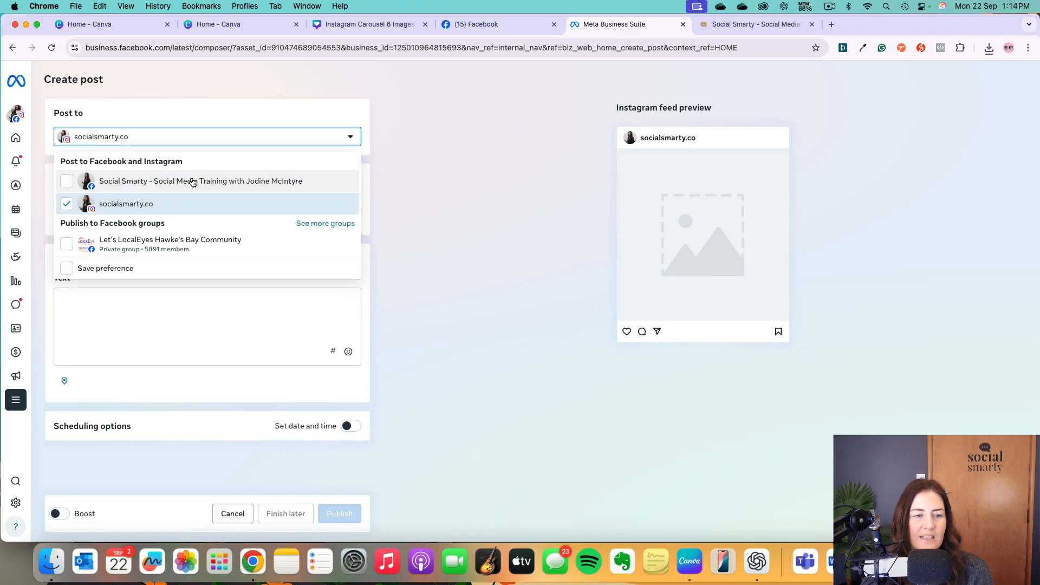
{"action": "left_click", "coordinate": [381, 176]}
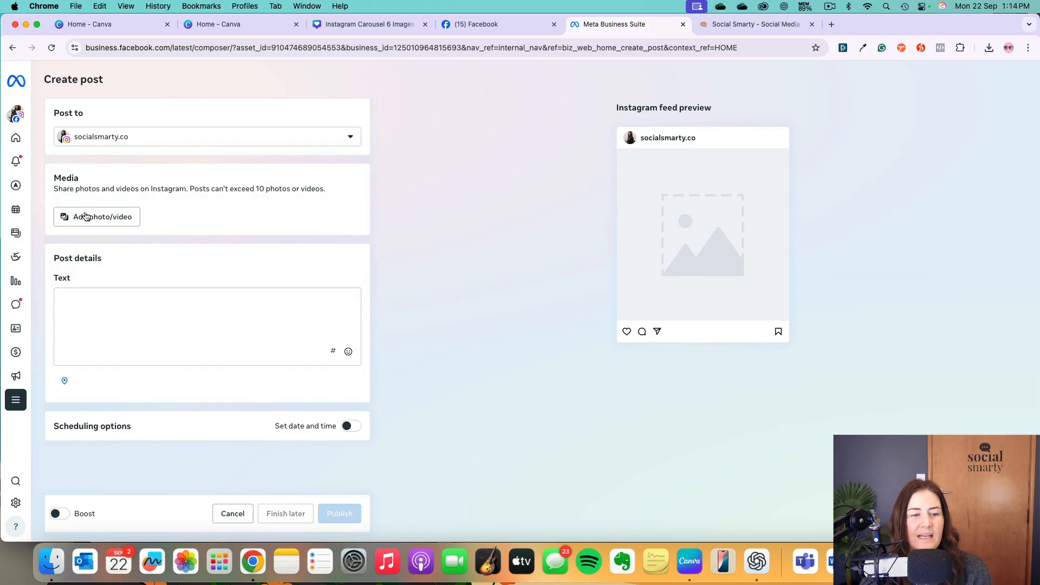
- Add Split-1.png through Split-6.png from the Instagram Carousel 6 Images folder in Downloads to the post's media
{"action": "left_click", "coordinate": [98, 222]}
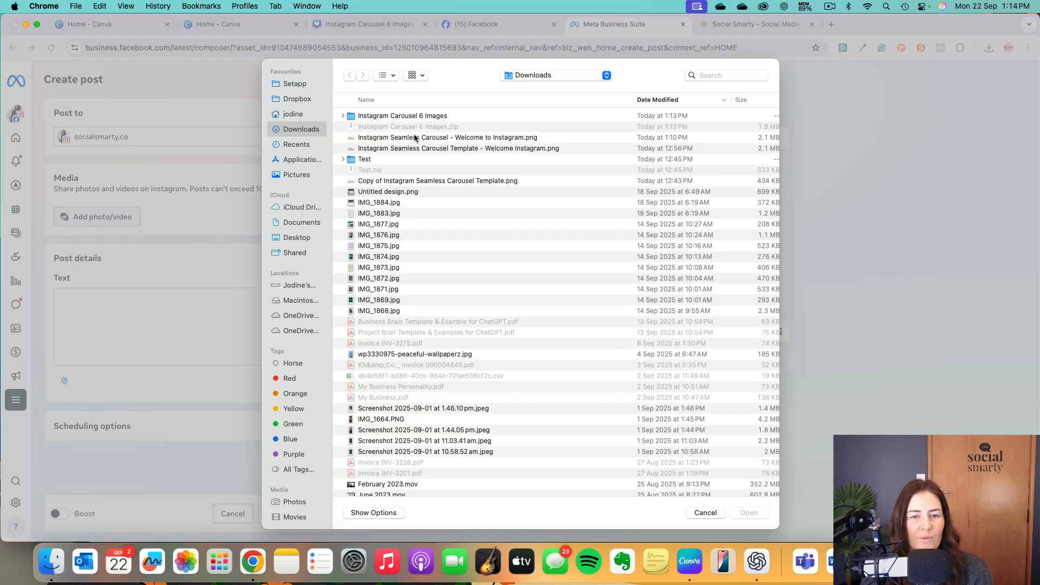
{"action": "double_click", "coordinate": [421, 116]}
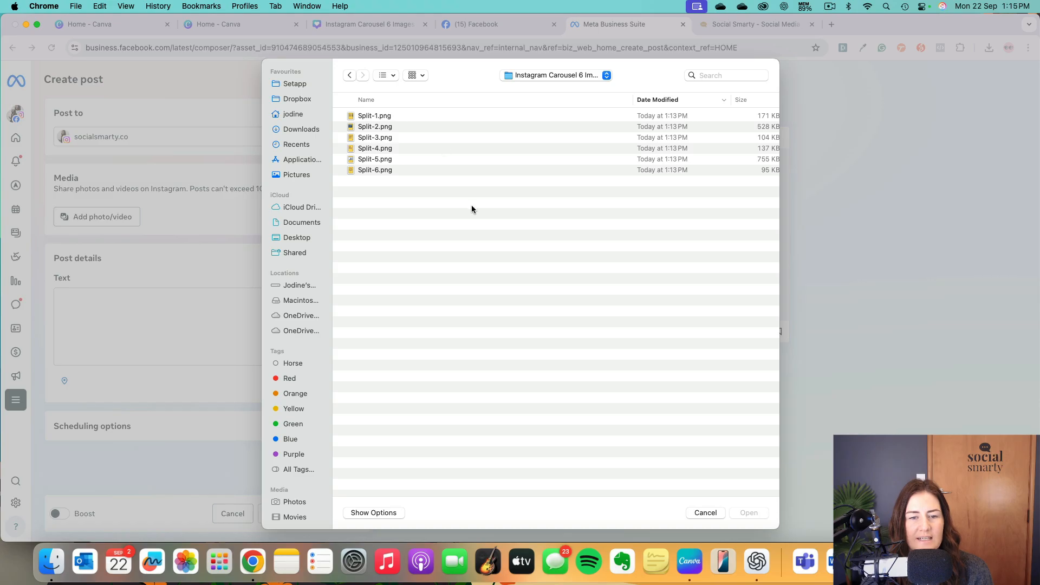
{"action": "left_click_drag", "start_coordinate": [443, 188], "coordinate": [383, 120]}
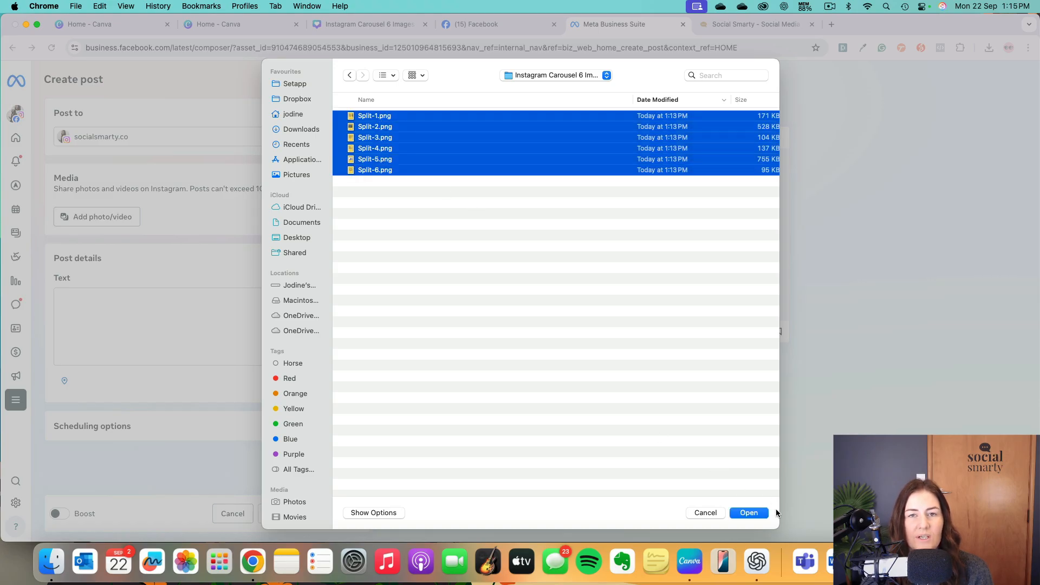
{"action": "left_click", "coordinate": [754, 513]}
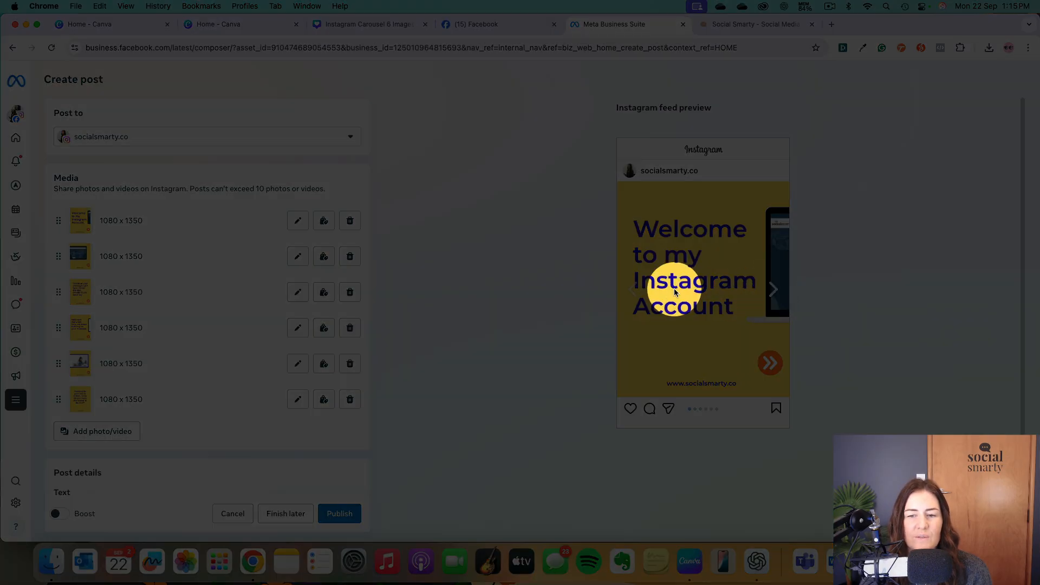
- Page forward and back through the carousel images in the Instagram feed preview to examine the seamless transitions
{"action": "left_click", "coordinate": [773, 292]}
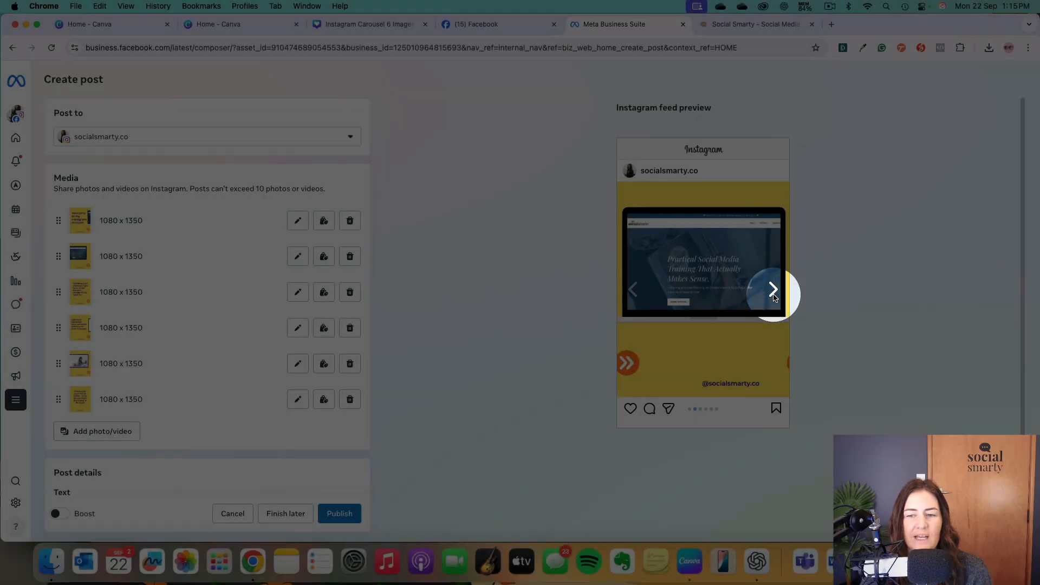
{"action": "left_click", "coordinate": [772, 293]}
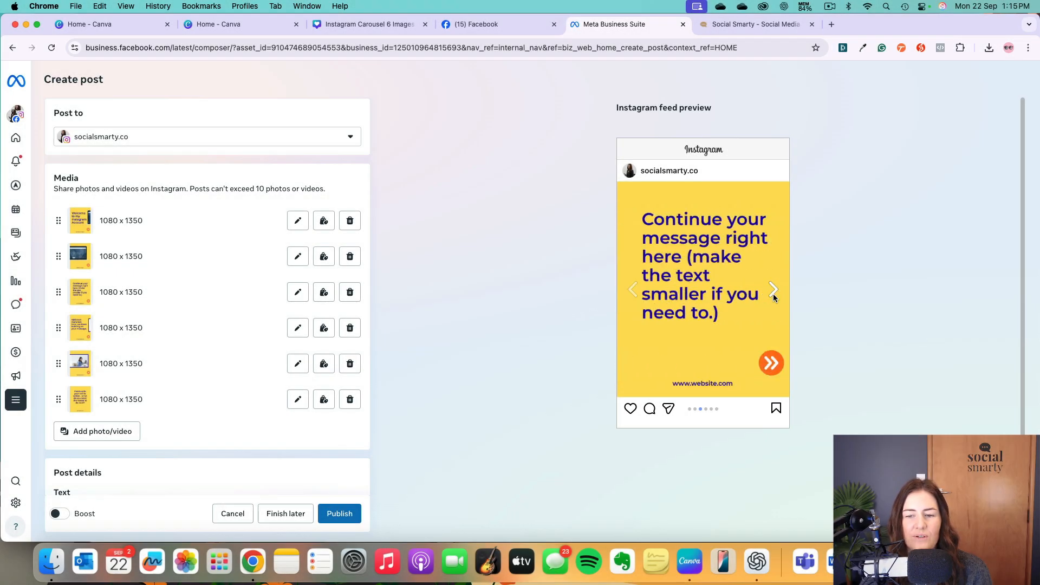
{"action": "left_click", "coordinate": [772, 293]}
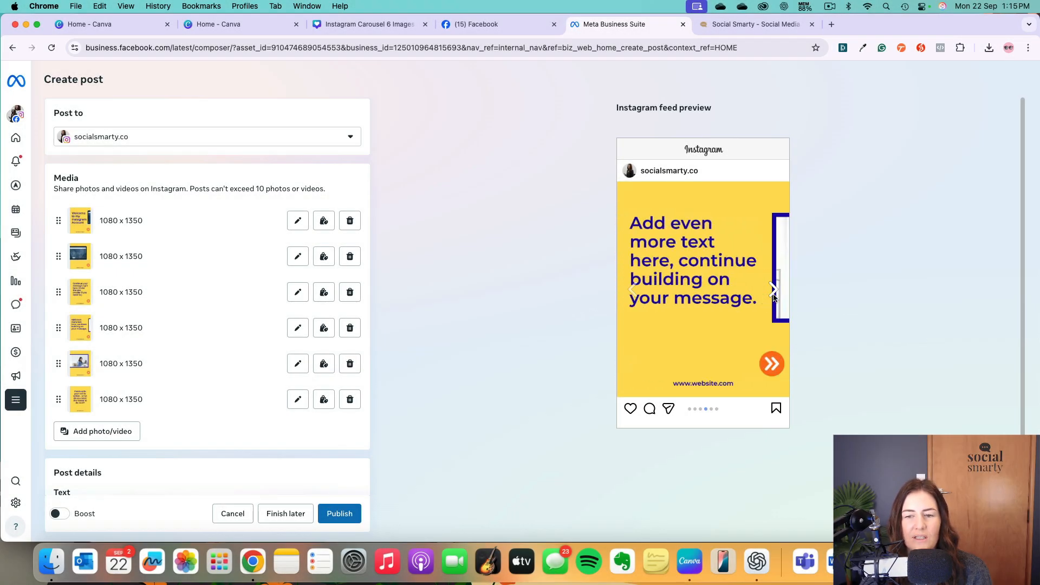
{"action": "left_click", "coordinate": [773, 292]}
{"action": "left_click", "coordinate": [772, 293]}
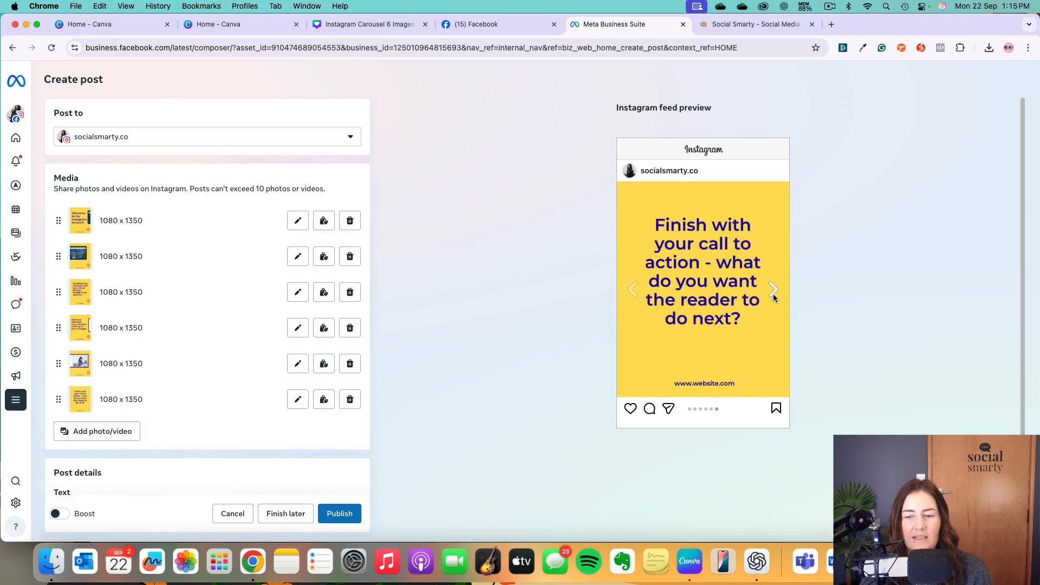
{"action": "left_click", "coordinate": [632, 291]}
{"action": "left_click", "coordinate": [632, 291]}
{"action": "left_click", "coordinate": [632, 291]}
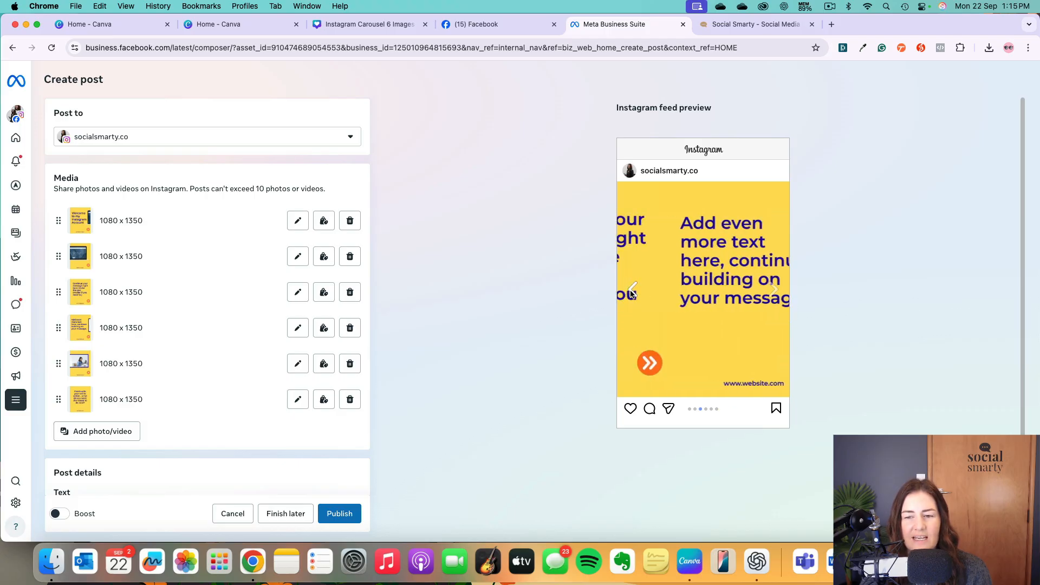
{"action": "left_click", "coordinate": [631, 291]}
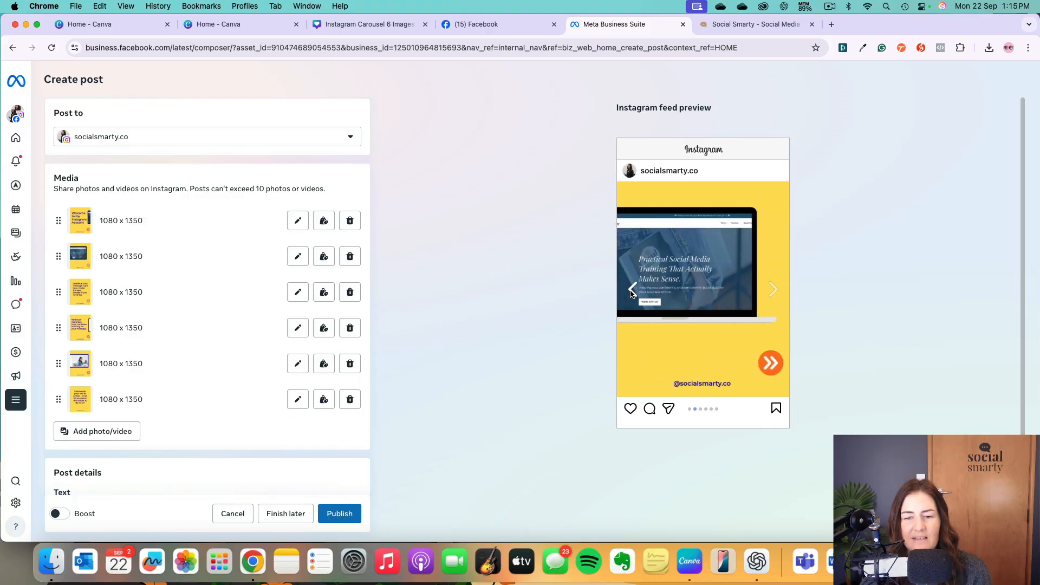
{"action": "left_click", "coordinate": [631, 291]}
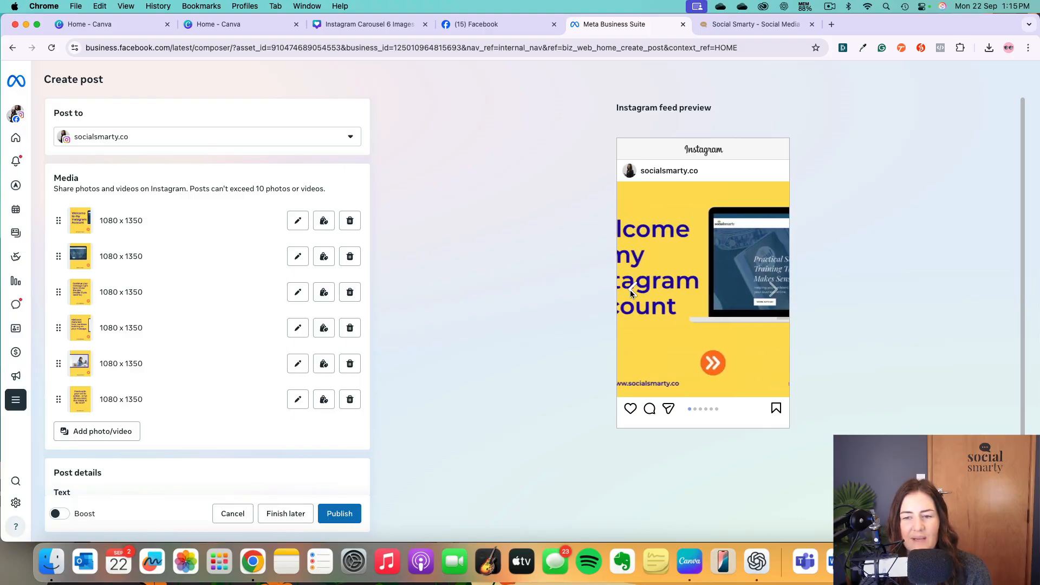
{"action": "left_click", "coordinate": [774, 290]}
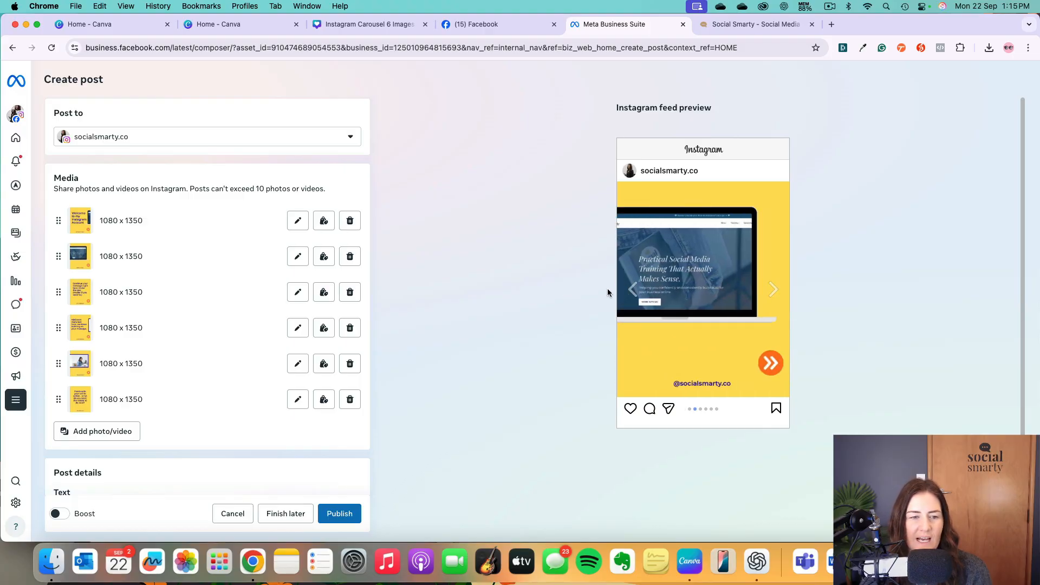
- Enter "Put our caption here" as the post's text in the post details
{"action": "scroll", "coordinate": [272, 321], "scroll_direction": "down", "scroll_amount": 5}
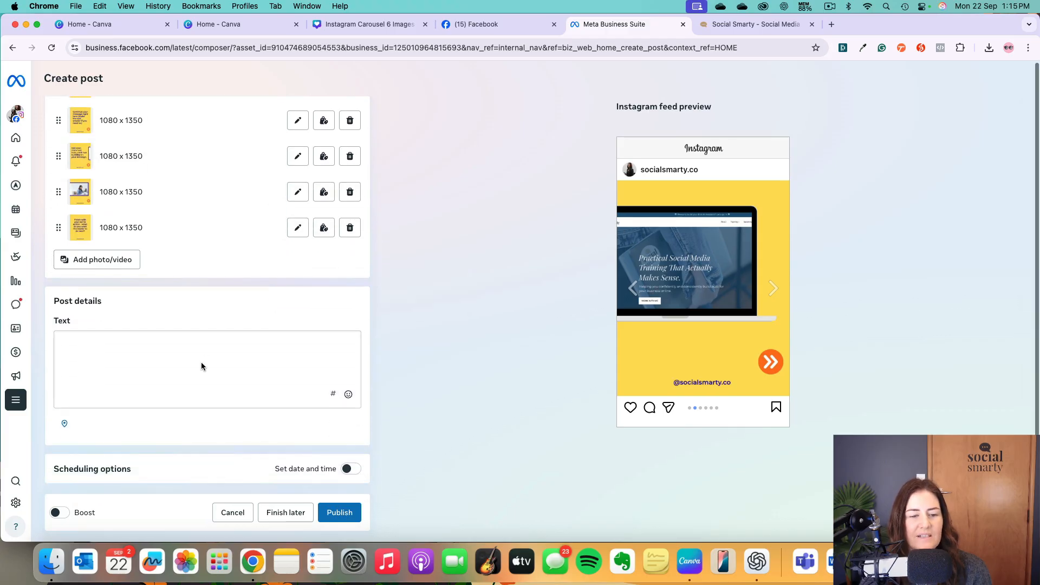
{"action": "left_click", "coordinate": [206, 354]}
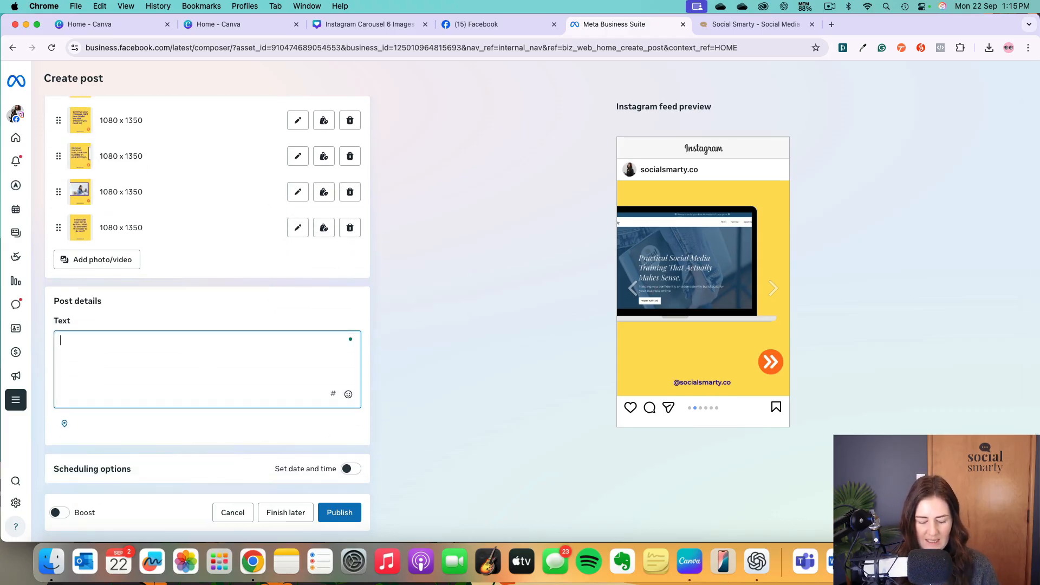
{"action": "type", "text": "Put our caption here"}
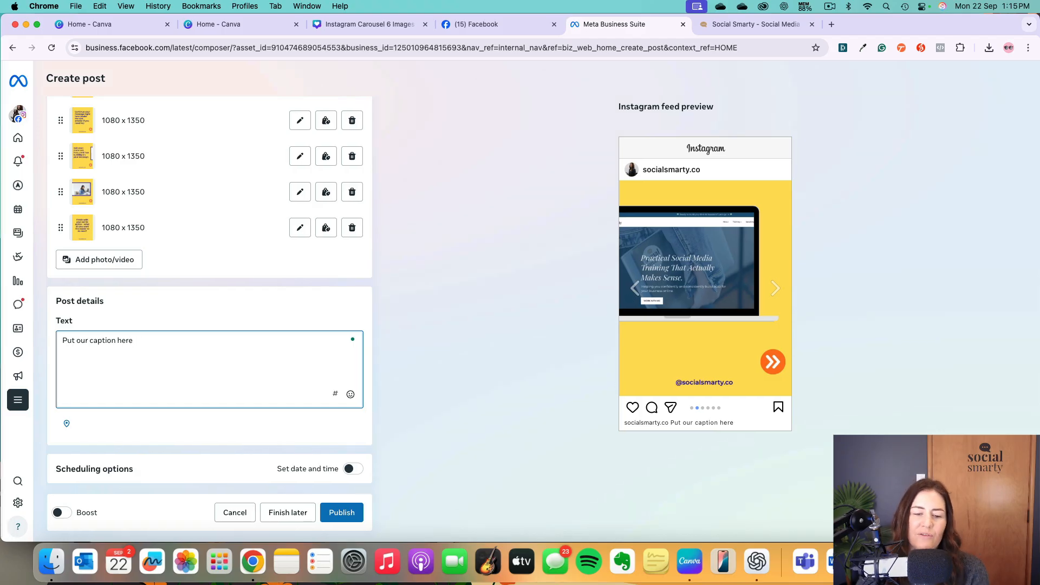
- Turn on the date and time setting in the post's scheduling options
{"action": "left_click", "coordinate": [350, 471]}
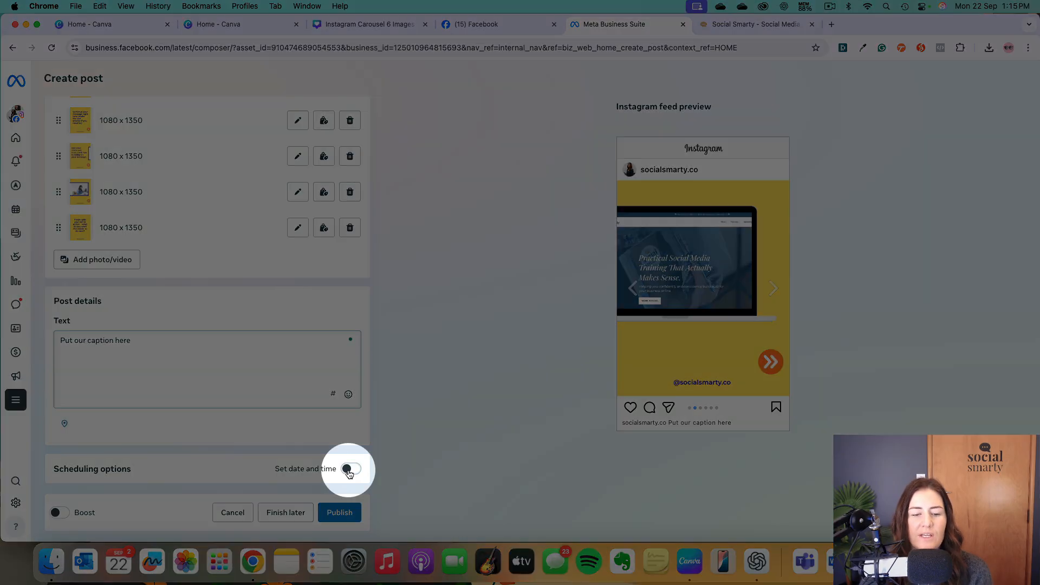